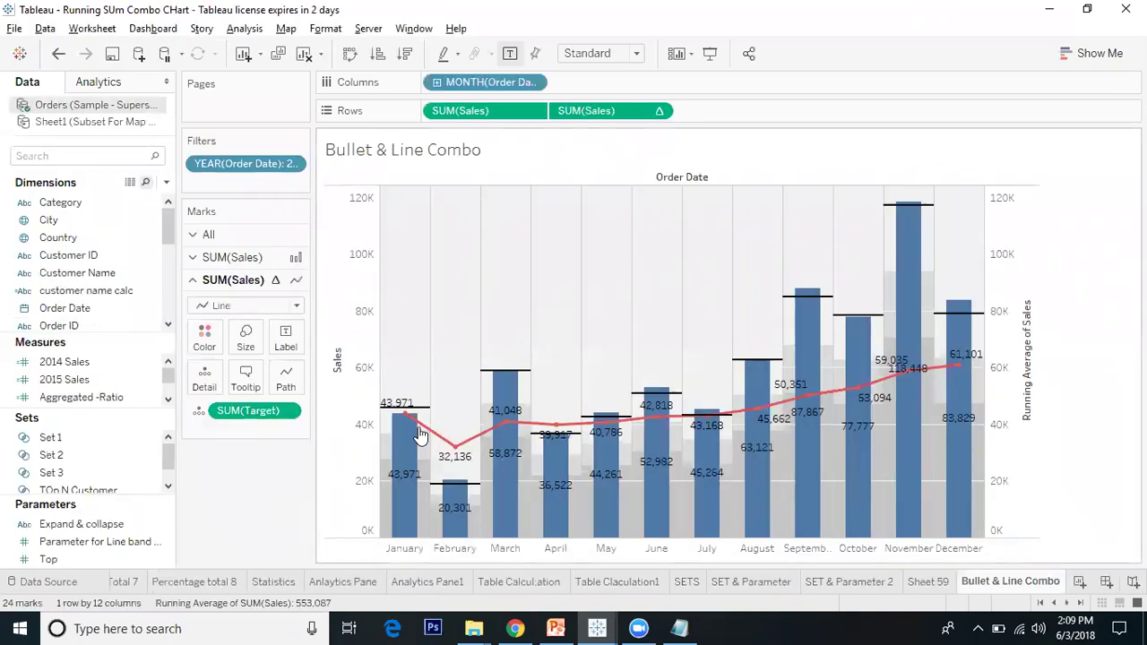
Switch to the new Book1 workbook and its blank Sheet 5
{"action": "mouse_move", "coordinate": [414, 436]}
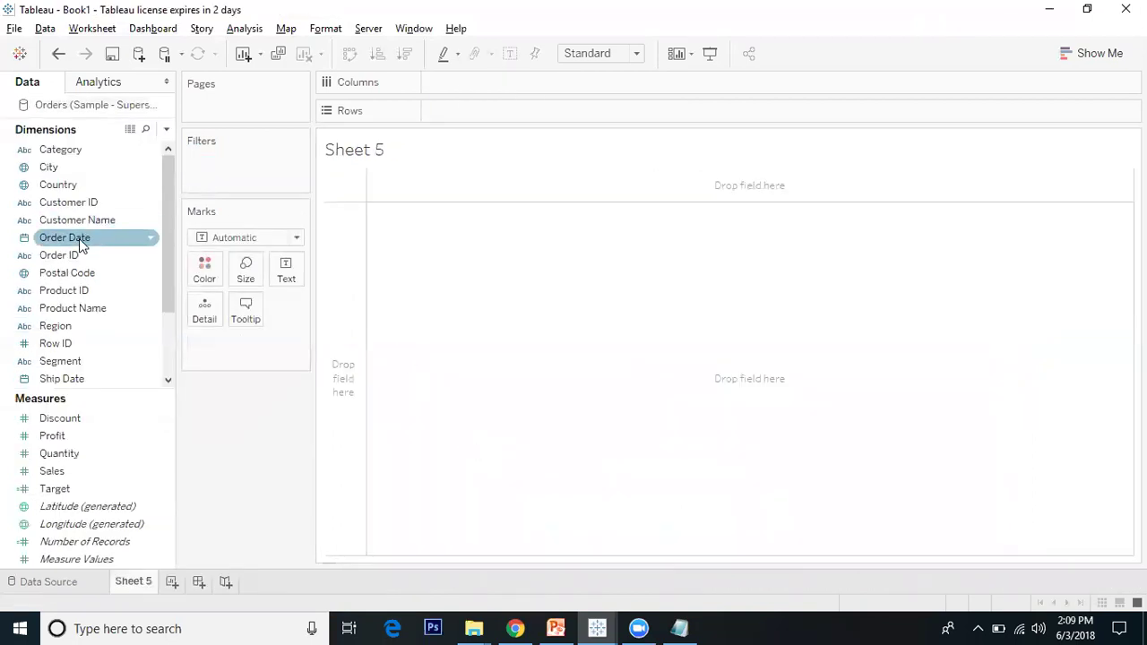
Place Order Date on Columns, shown by Month
{"action": "left_click_drag", "start_coordinate": [79, 238], "coordinate": [481, 83]}
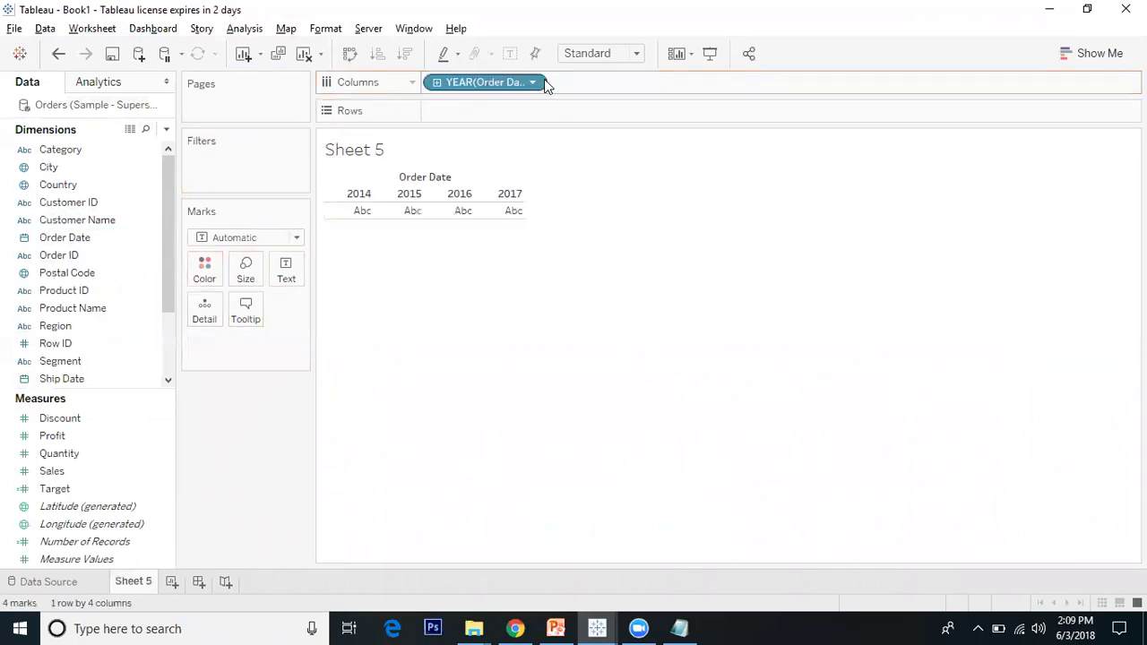
{"action": "left_click", "coordinate": [532, 83]}
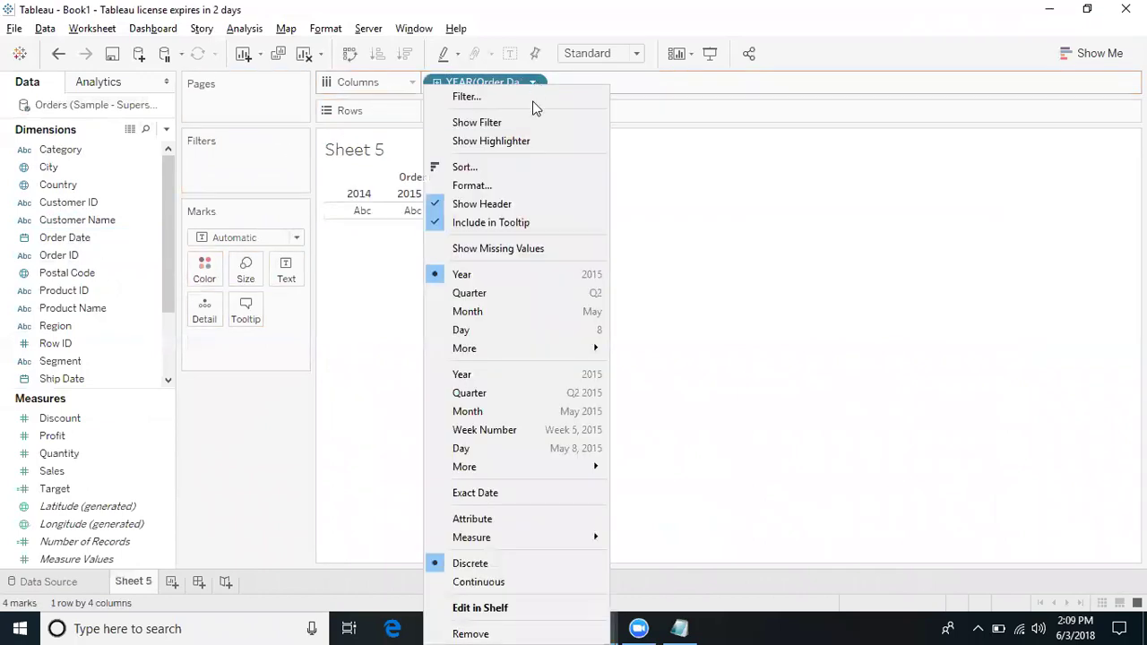
{"action": "left_click", "coordinate": [508, 311]}
Add an Order Date Years filter that keeps only 2017
{"action": "left_click", "coordinate": [121, 238]}
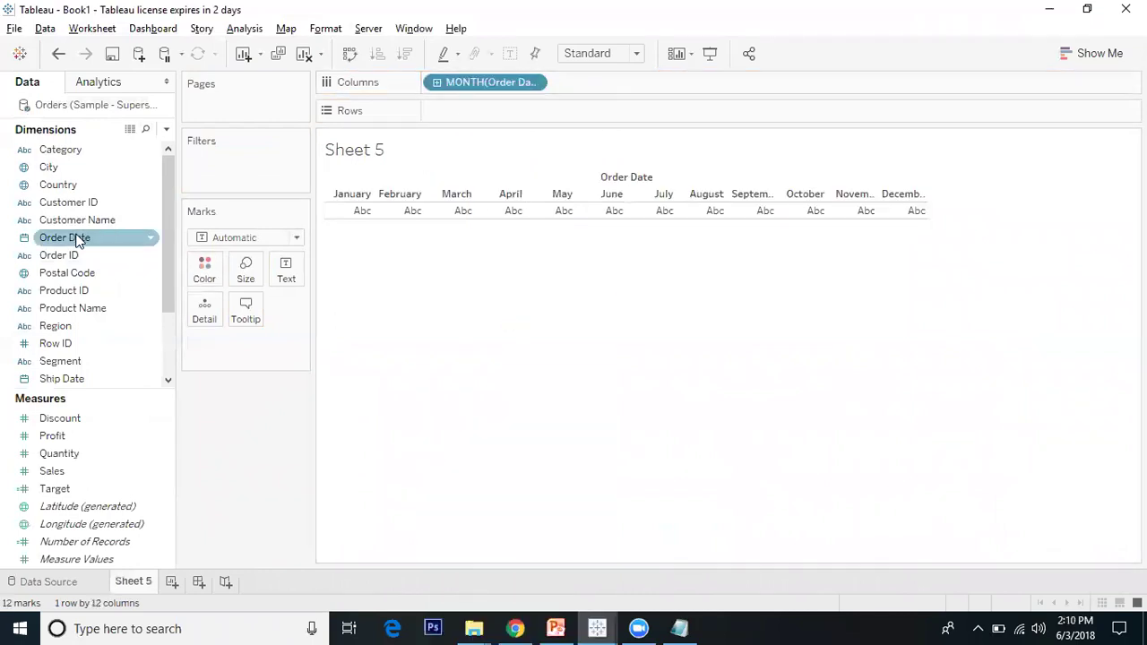
{"action": "left_click_drag", "start_coordinate": [77, 240], "coordinate": [222, 149]}
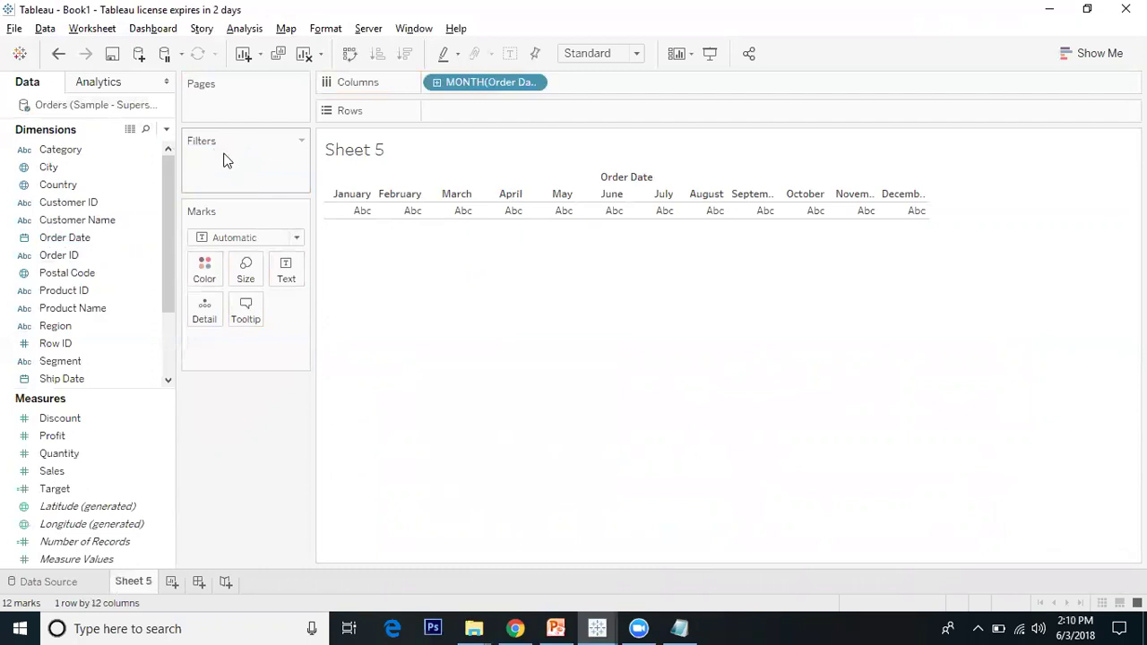
{"action": "left_click_drag", "start_coordinate": [75, 242], "coordinate": [227, 159]}
{"action": "left_click", "coordinate": [485, 218]}
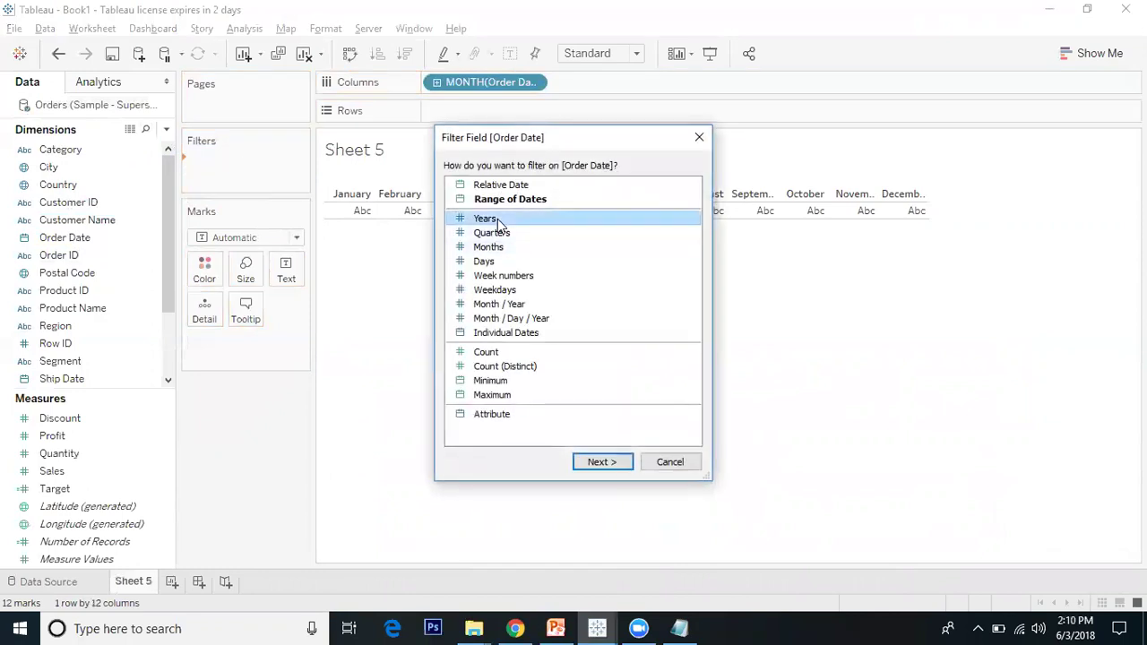
{"action": "left_click", "coordinate": [617, 462]}
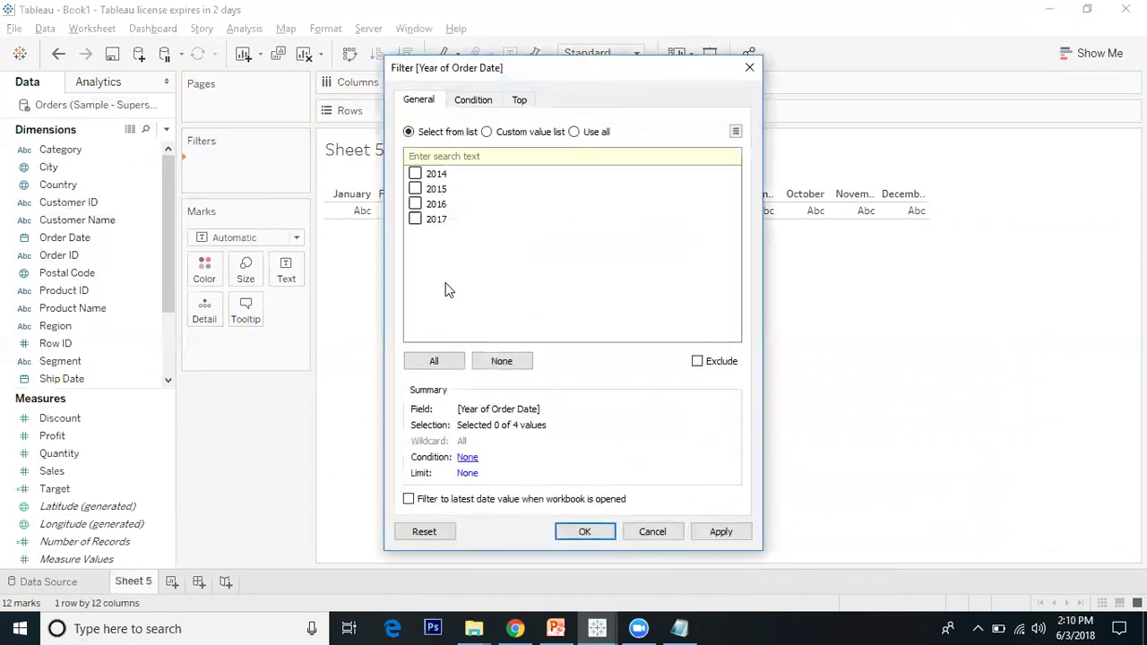
{"action": "left_click", "coordinate": [416, 219]}
{"action": "left_click", "coordinate": [598, 535]}
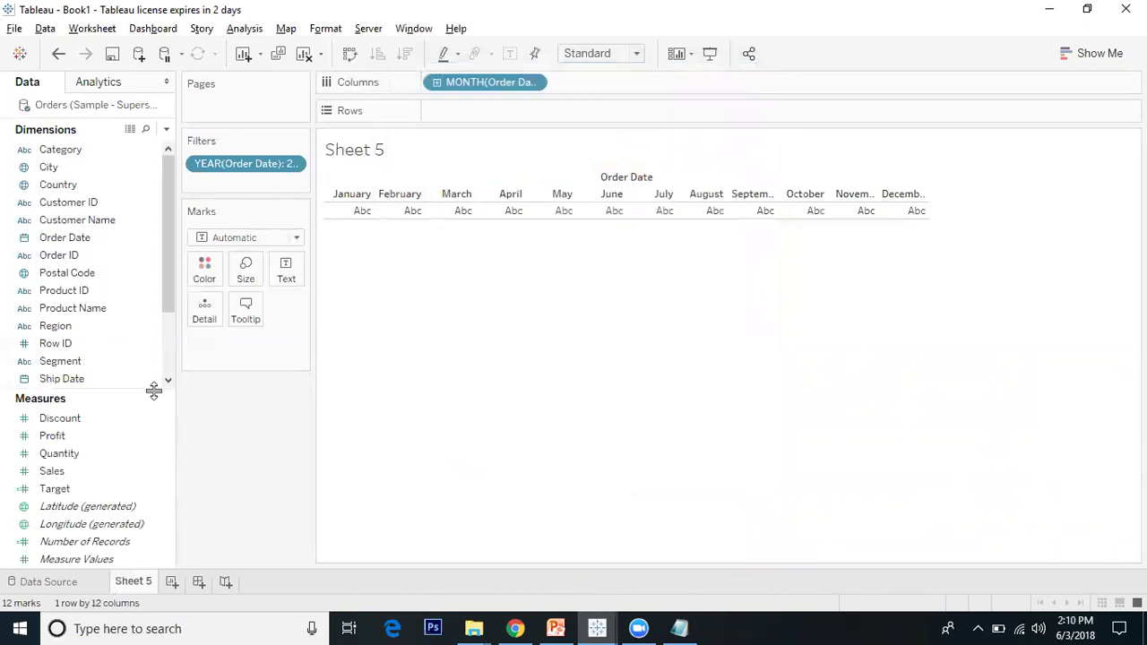
Turn the Sales and Target measures into a monthly bullet graph from Show Me
{"action": "left_click", "coordinate": [68, 473]}
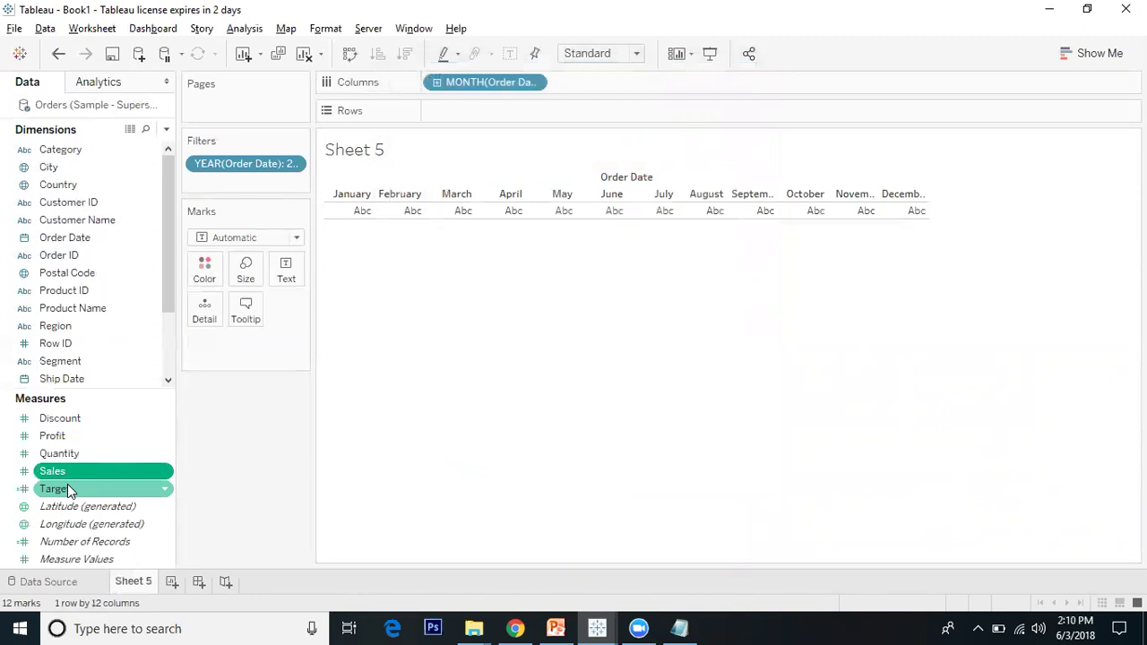
{"action": "left_click", "coordinate": [56, 488], "text": "ctrl"}
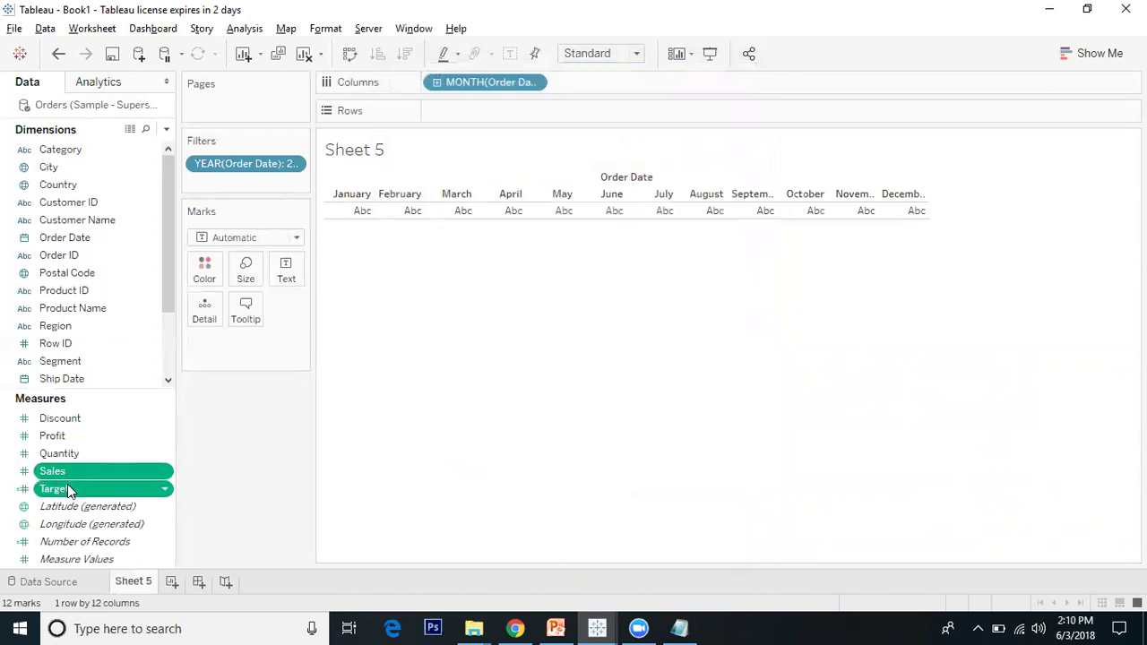
{"action": "left_click", "coordinate": [1093, 53]}
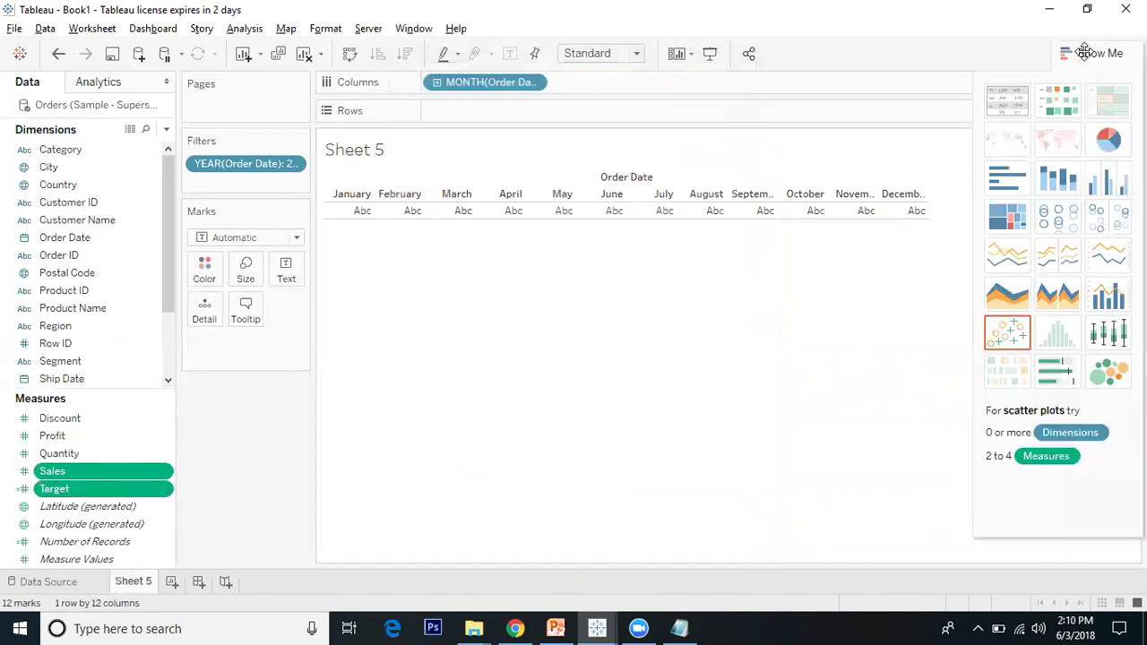
{"action": "left_click", "coordinate": [1079, 377]}
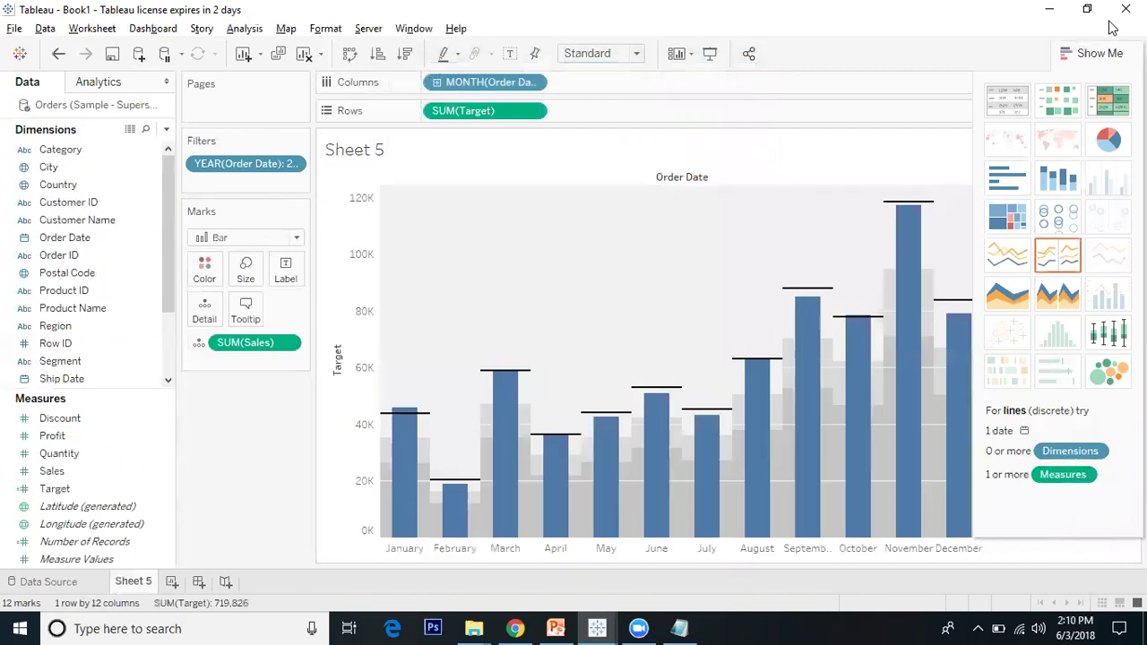
{"action": "left_click", "coordinate": [1098, 54]}
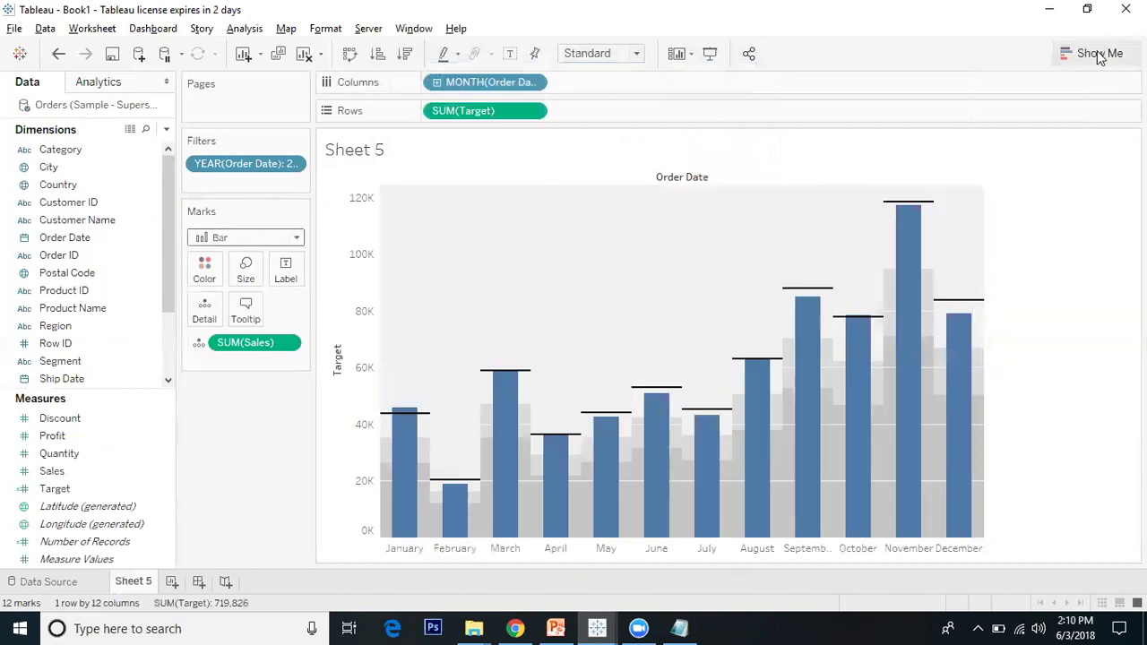
{"action": "mouse_move", "coordinate": [440, 422]}
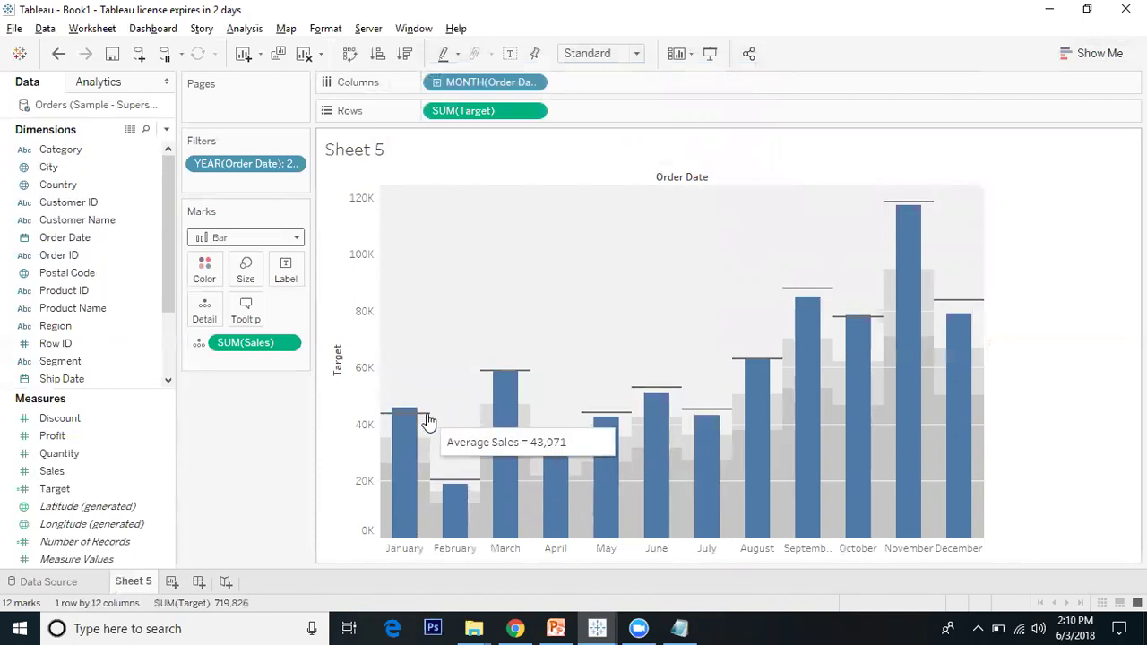
{"action": "mouse_move", "coordinate": [405, 420]}
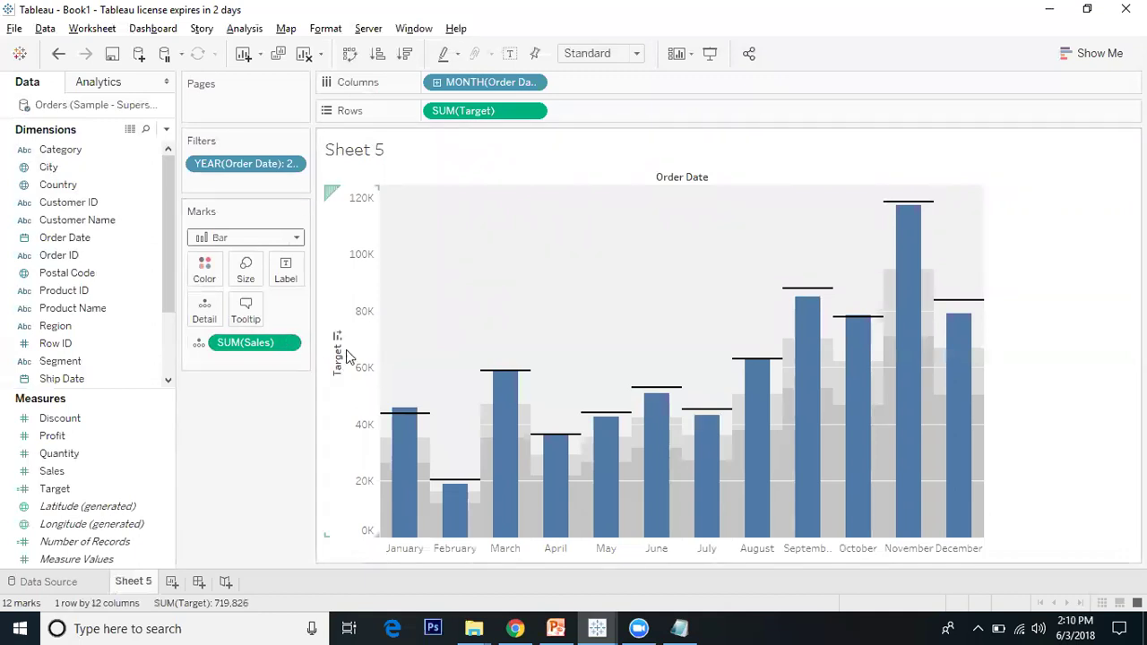
Swap reference line fields on the Target axis so Sales forms the bars and Target the reference lines
{"action": "left_click", "coordinate": [354, 357]}
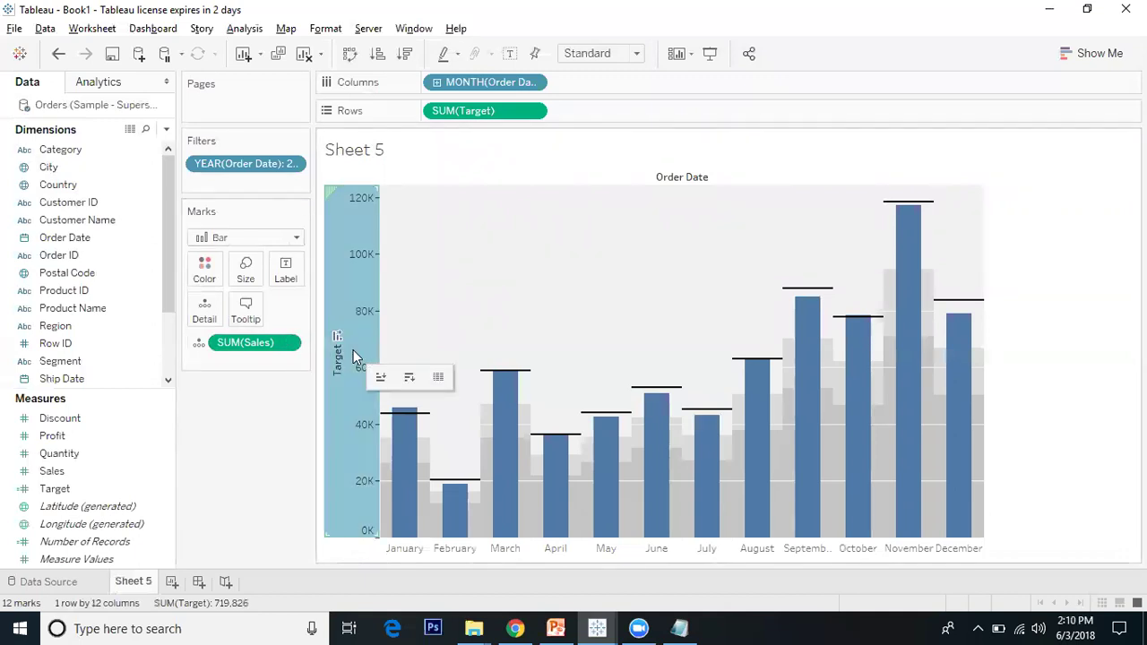
{"action": "right_click", "coordinate": [353, 354]}
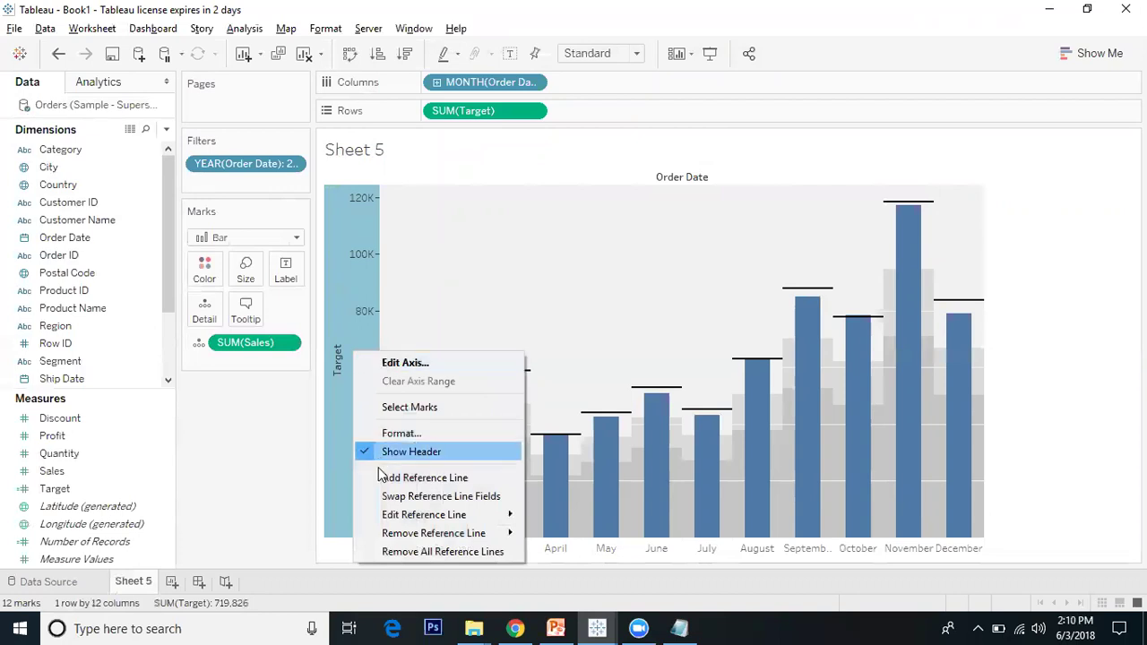
{"action": "left_click", "coordinate": [381, 496]}
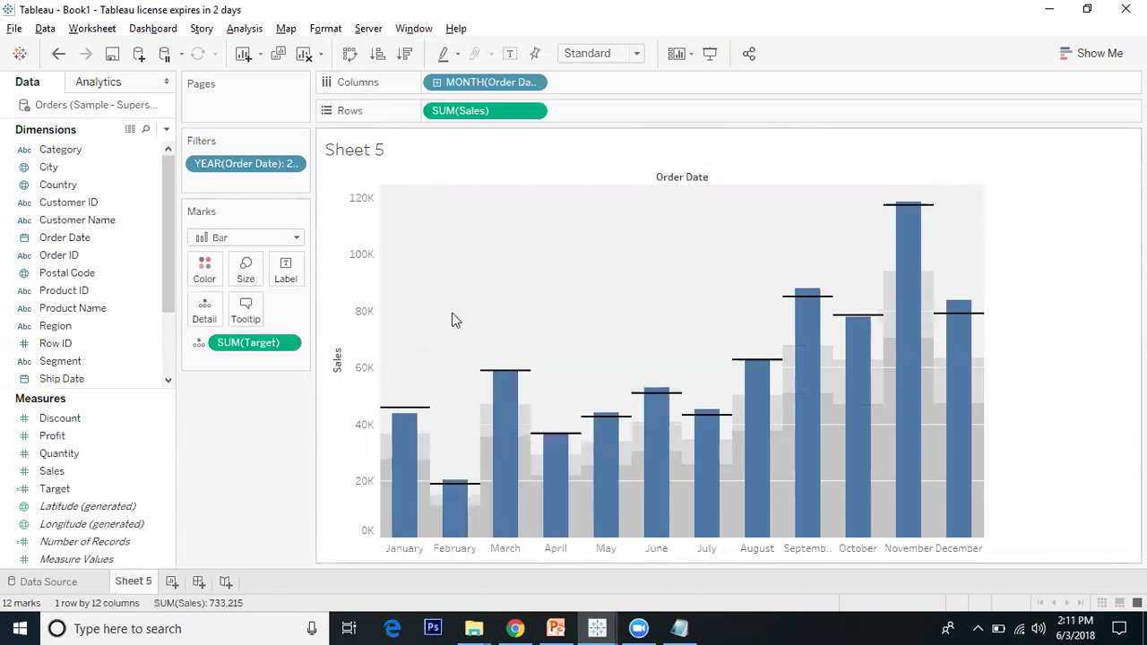
{"action": "left_click", "coordinate": [144, 439]}
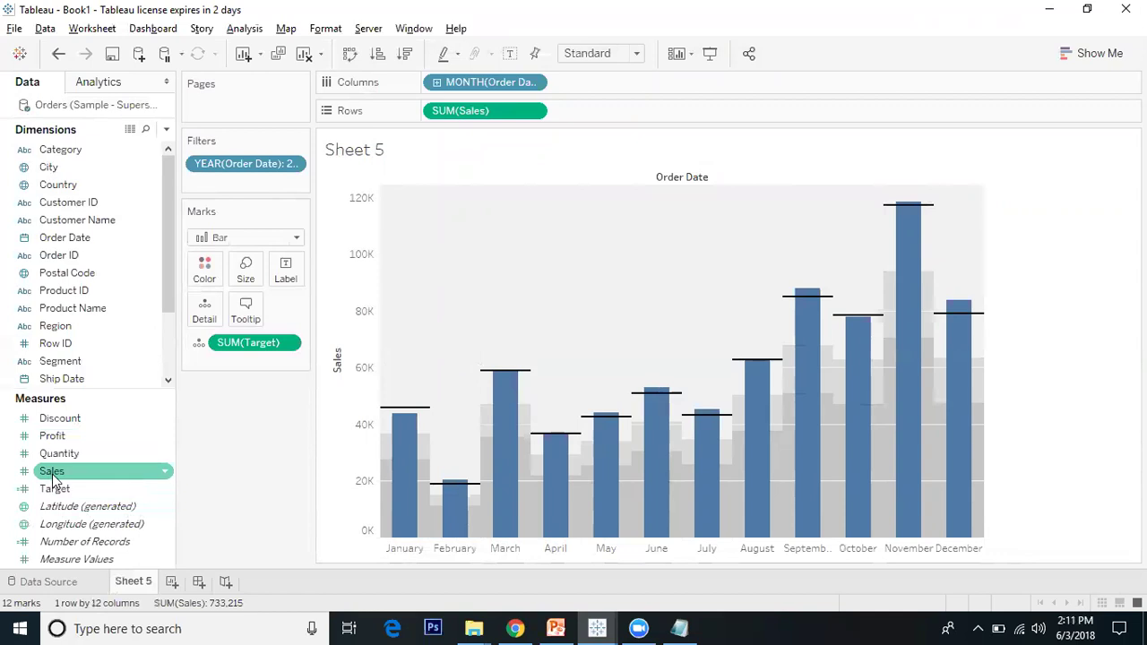
Add a second SUM(Sales) to Rows and combine the two on a dual axis
{"action": "left_click_drag", "start_coordinate": [54, 475], "coordinate": [598, 106]}
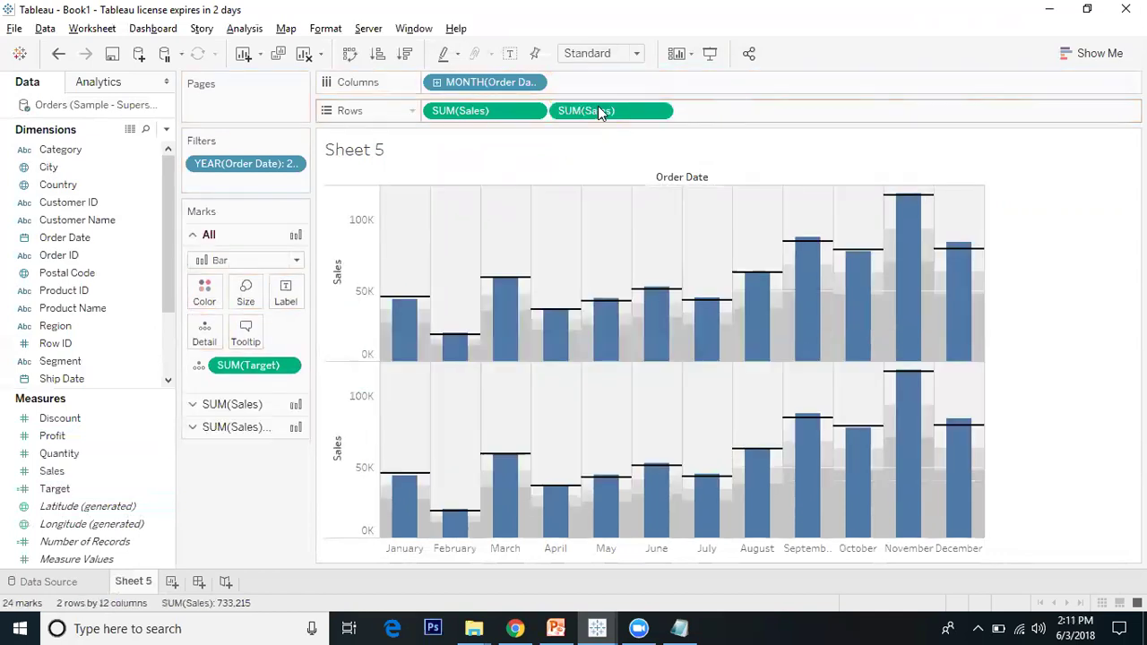
{"action": "left_click", "coordinate": [659, 110]}
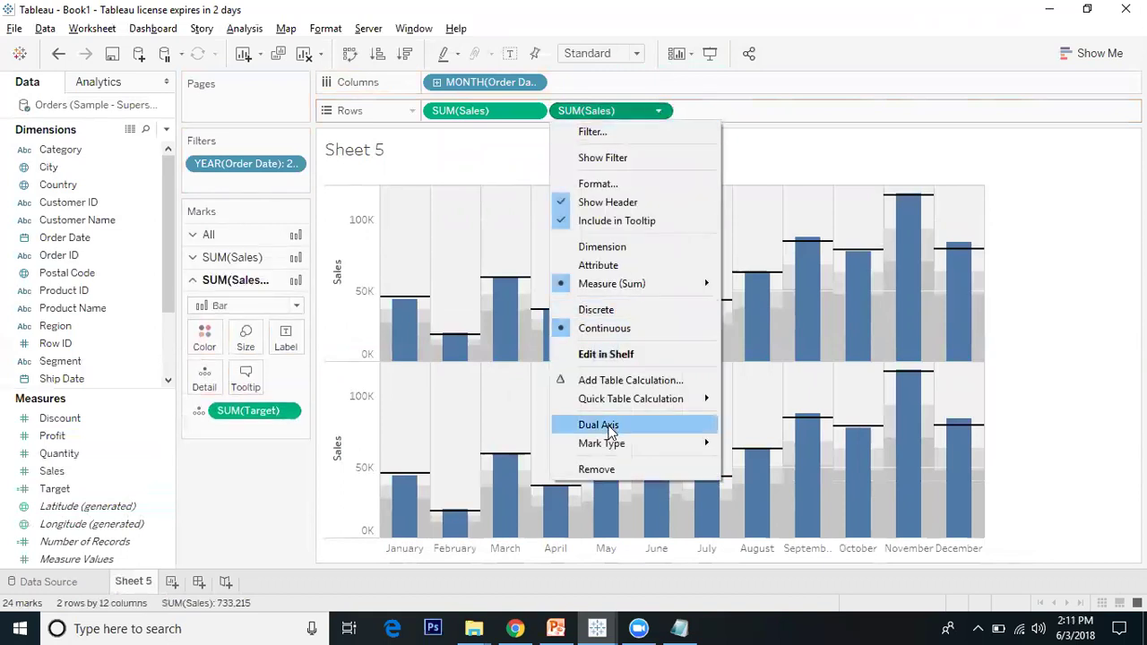
{"action": "left_click", "coordinate": [609, 423]}
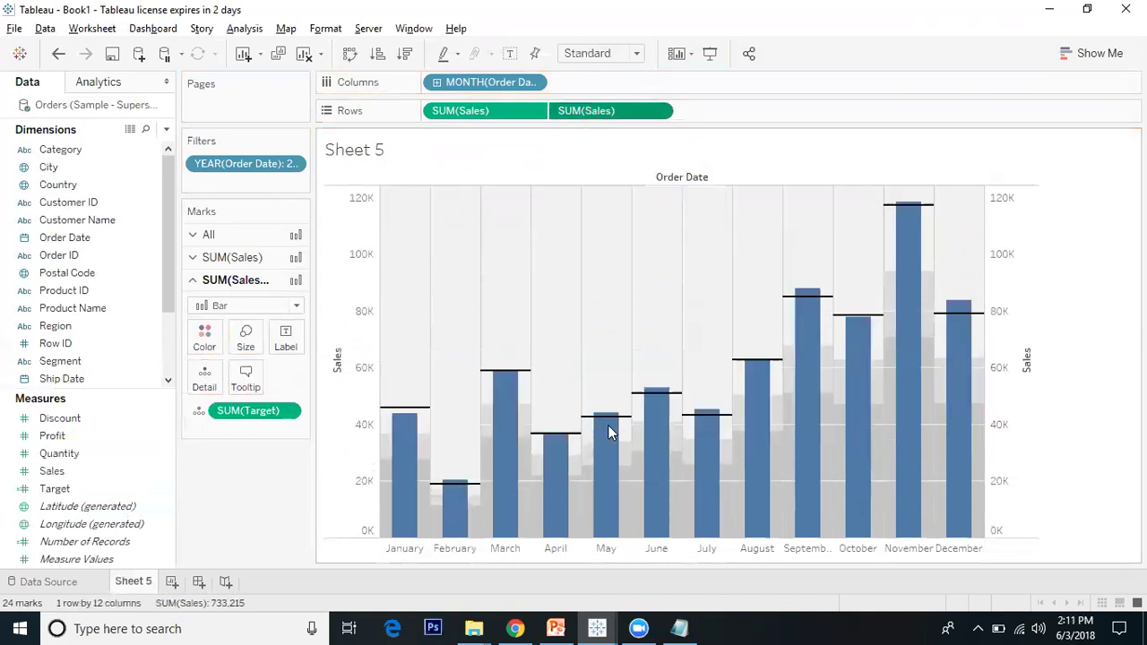
{"action": "left_click", "coordinate": [1015, 278]}
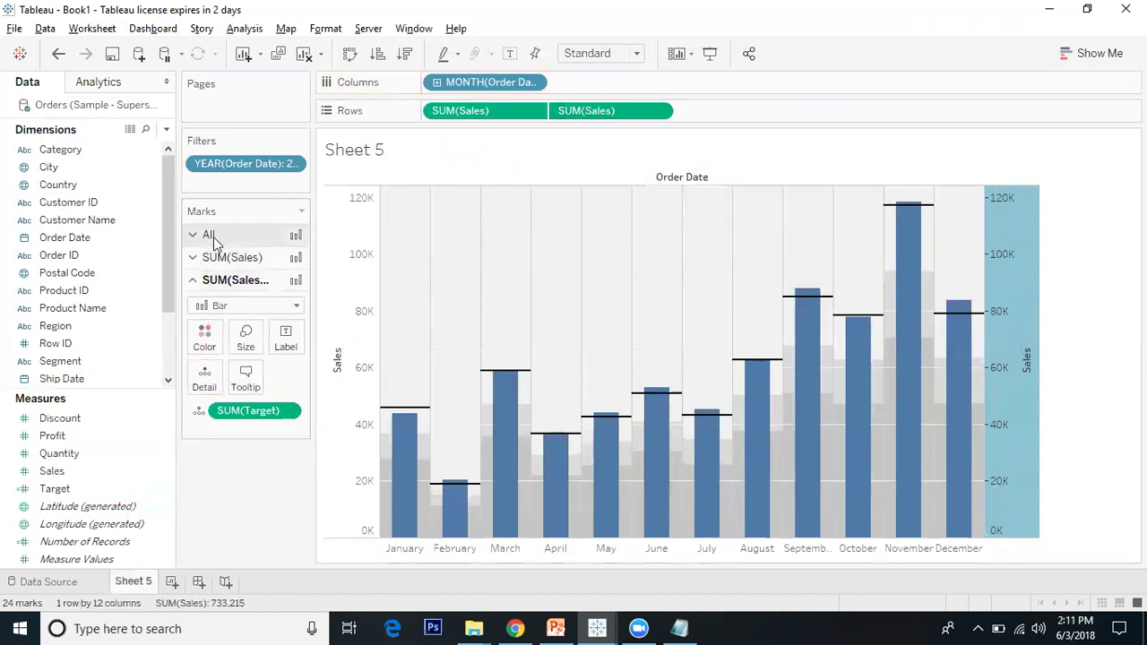
{"action": "left_click", "coordinate": [226, 258]}
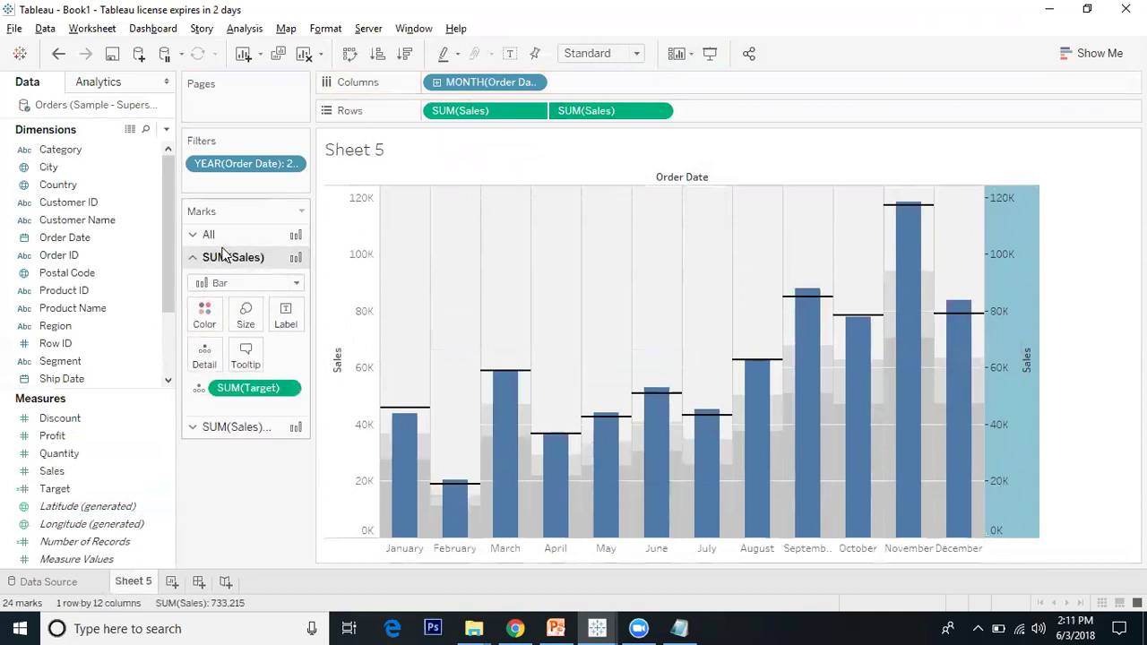
{"action": "left_click", "coordinate": [230, 428]}
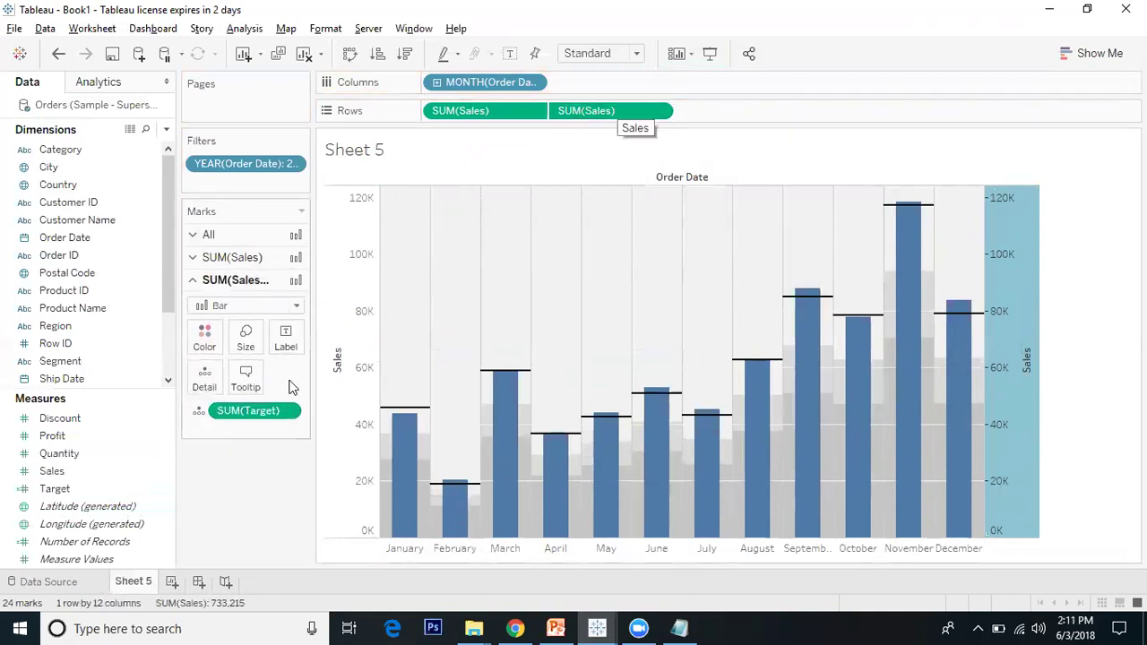
Change the second SUM(Sales) mark type to Line
{"action": "left_click", "coordinate": [242, 305]}
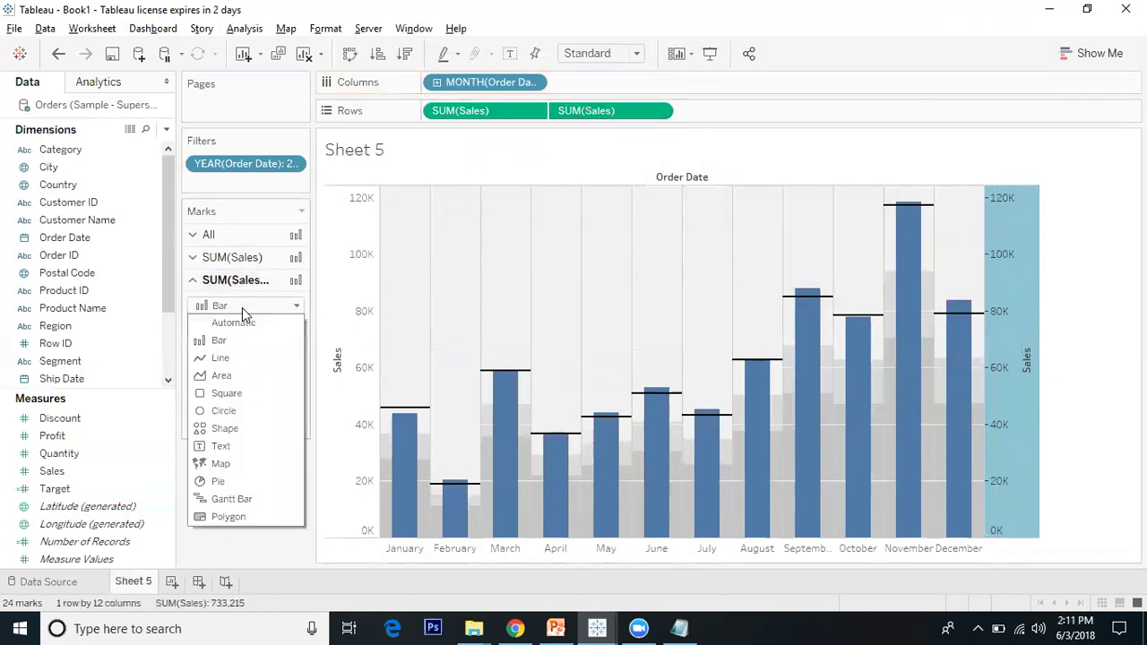
{"action": "left_click", "coordinate": [237, 358]}
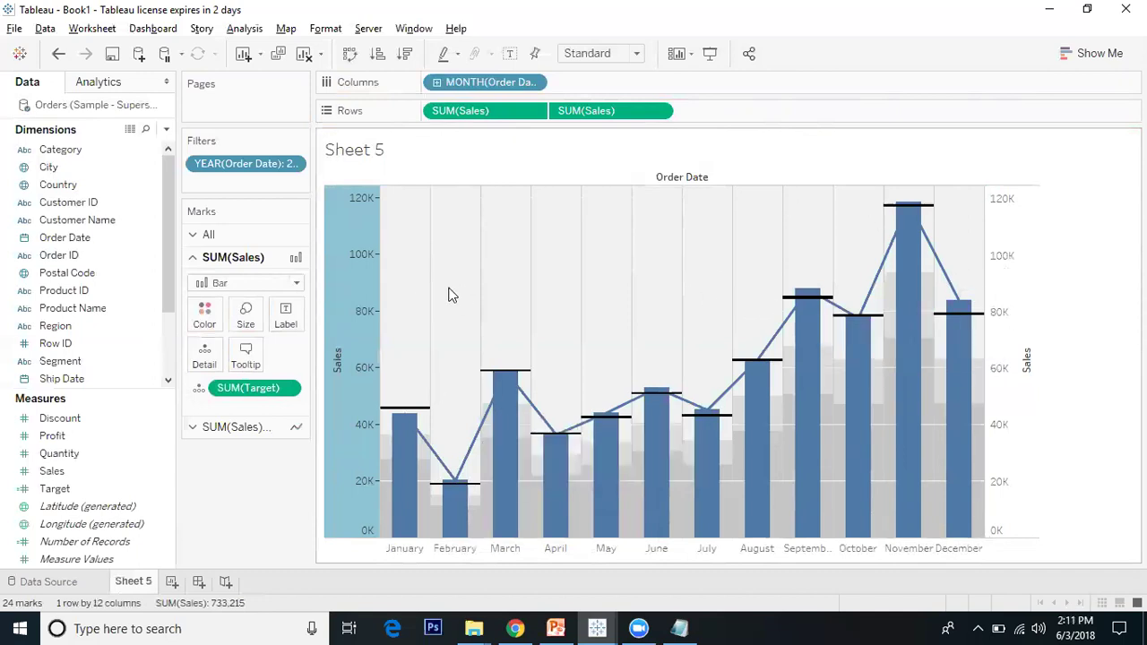
Color the Sales bars dark grey
{"action": "left_click", "coordinate": [203, 324]}
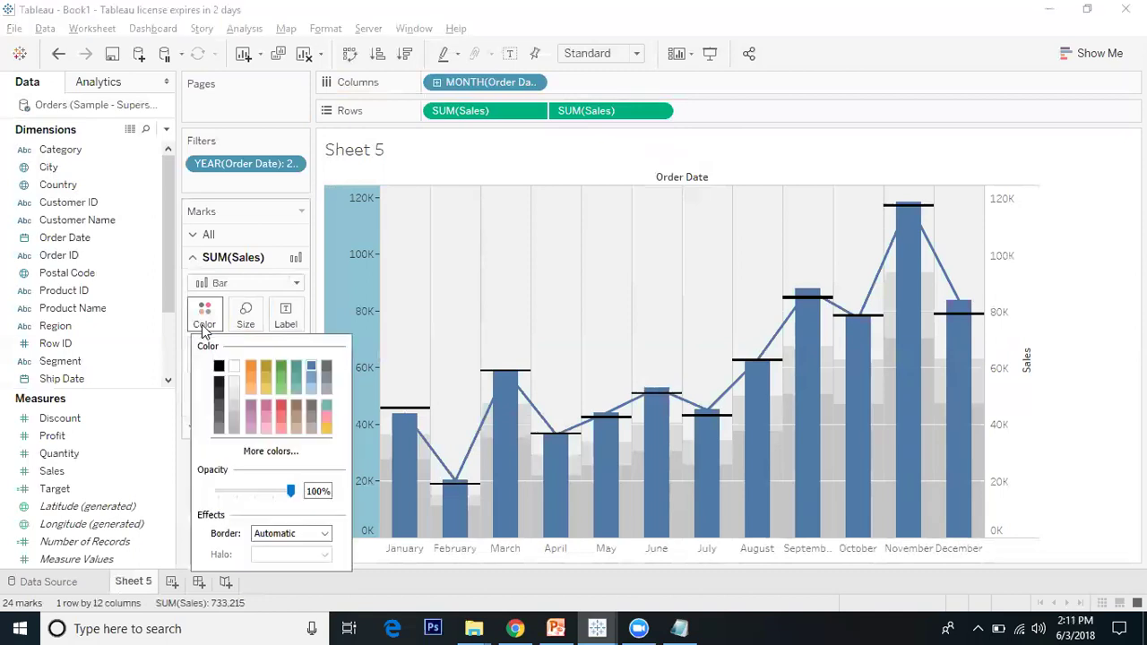
{"action": "left_click", "coordinate": [281, 405]}
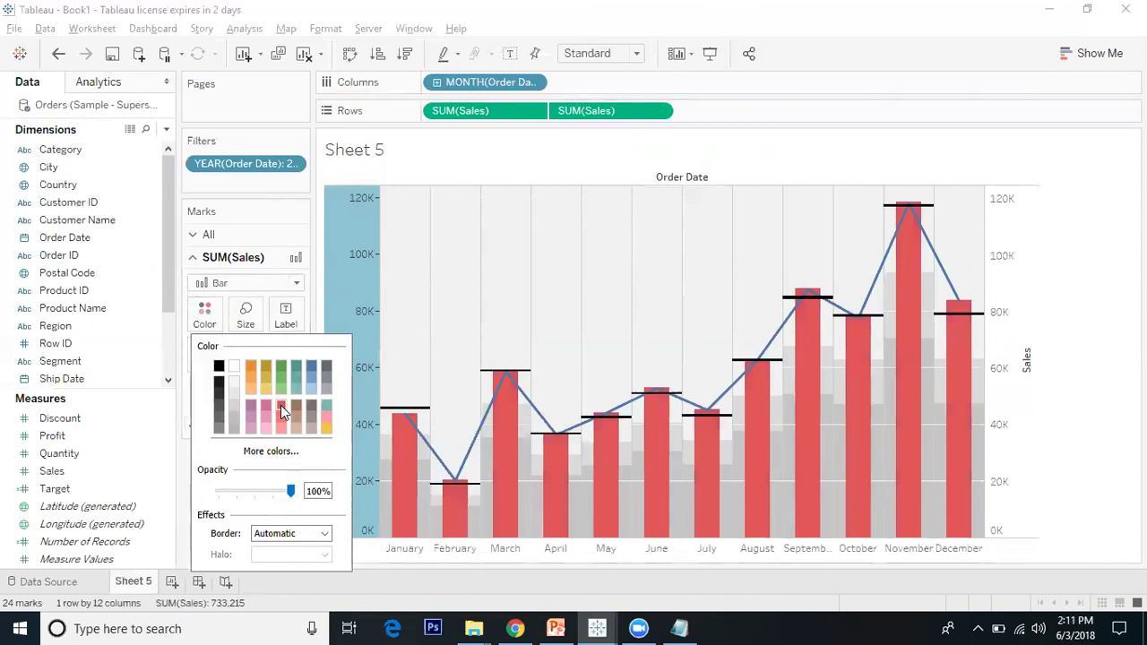
{"action": "left_click", "coordinate": [183, 453]}
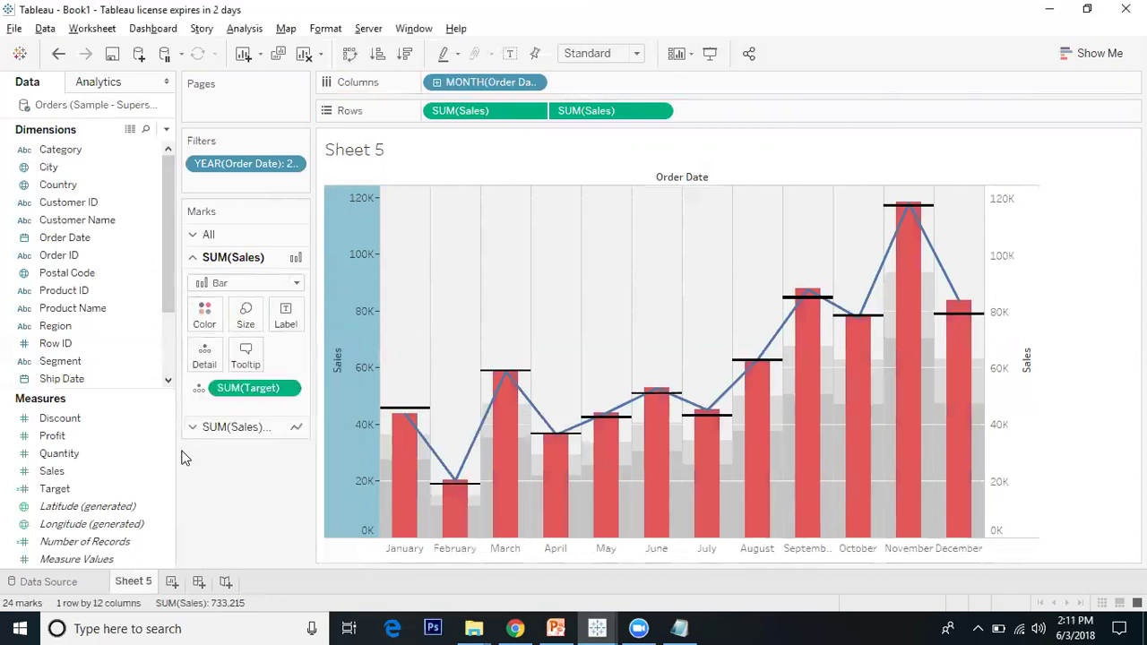
{"action": "left_click", "coordinate": [205, 316]}
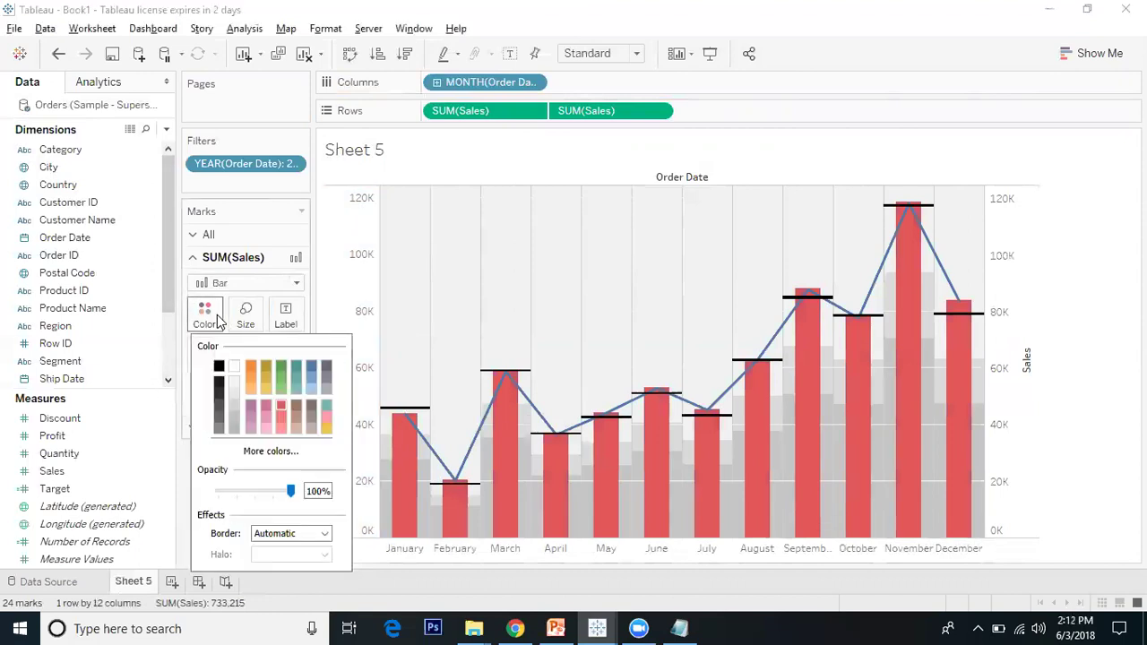
{"action": "left_click", "coordinate": [220, 418]}
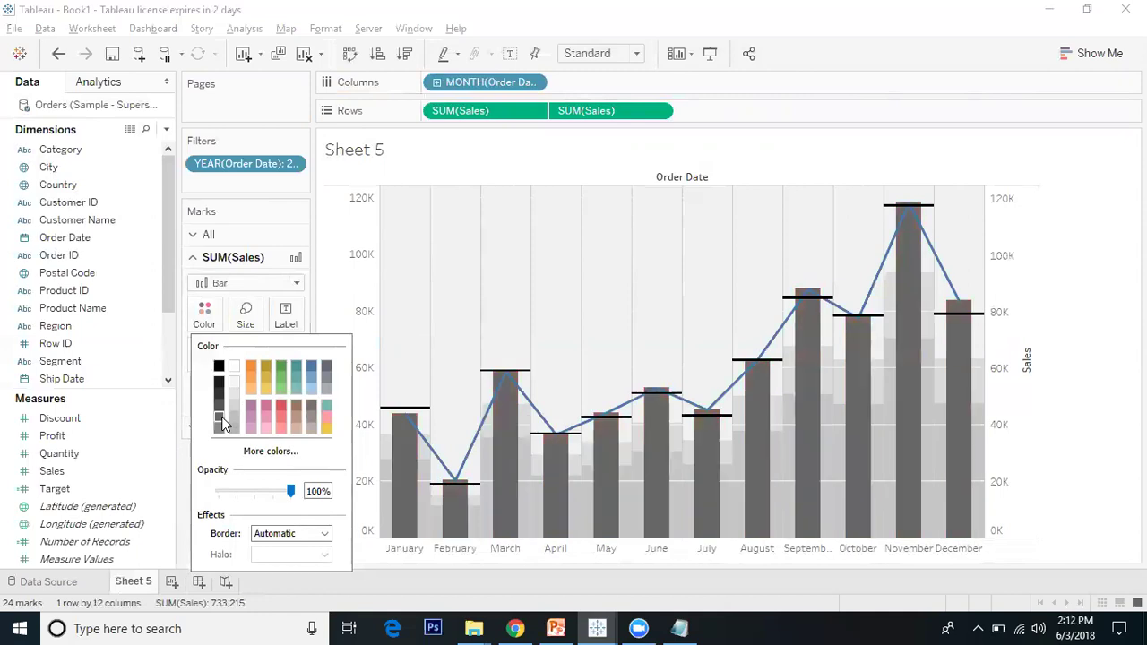
{"action": "left_click", "coordinate": [185, 476]}
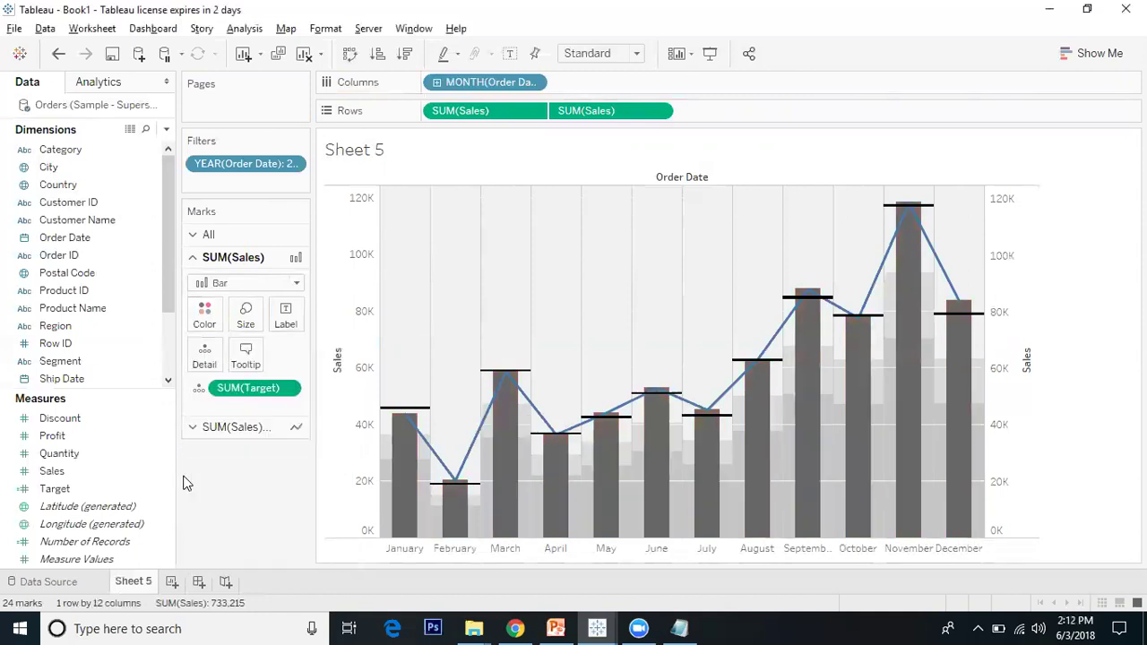
Color the Sales line red
{"action": "left_click", "coordinate": [232, 433]}
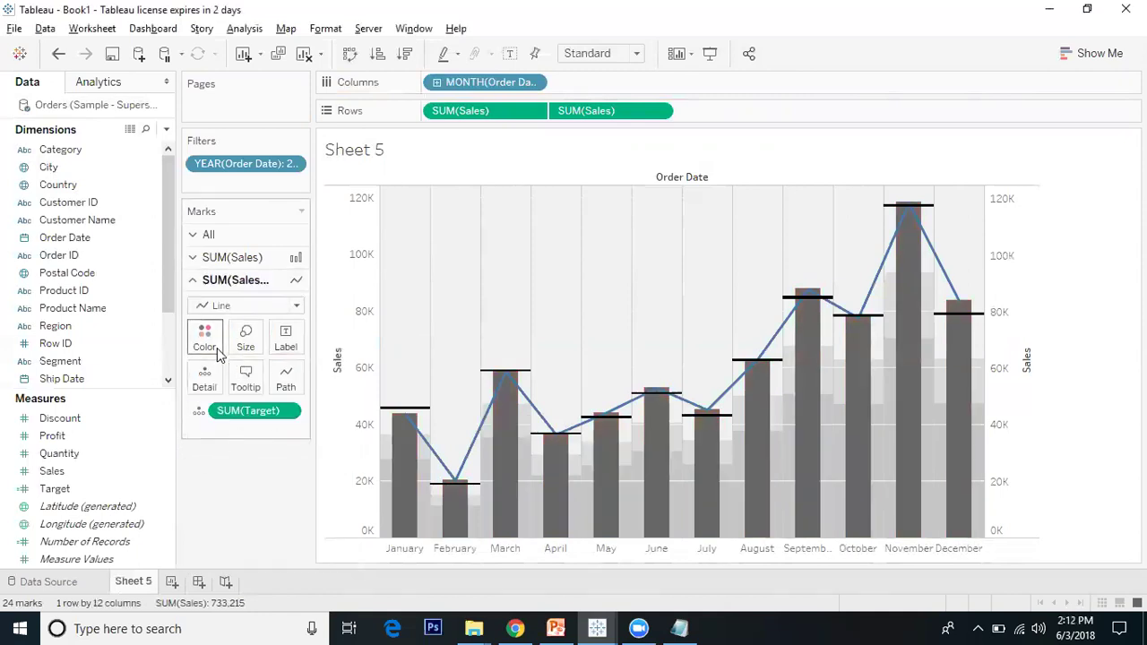
{"action": "left_click", "coordinate": [215, 352]}
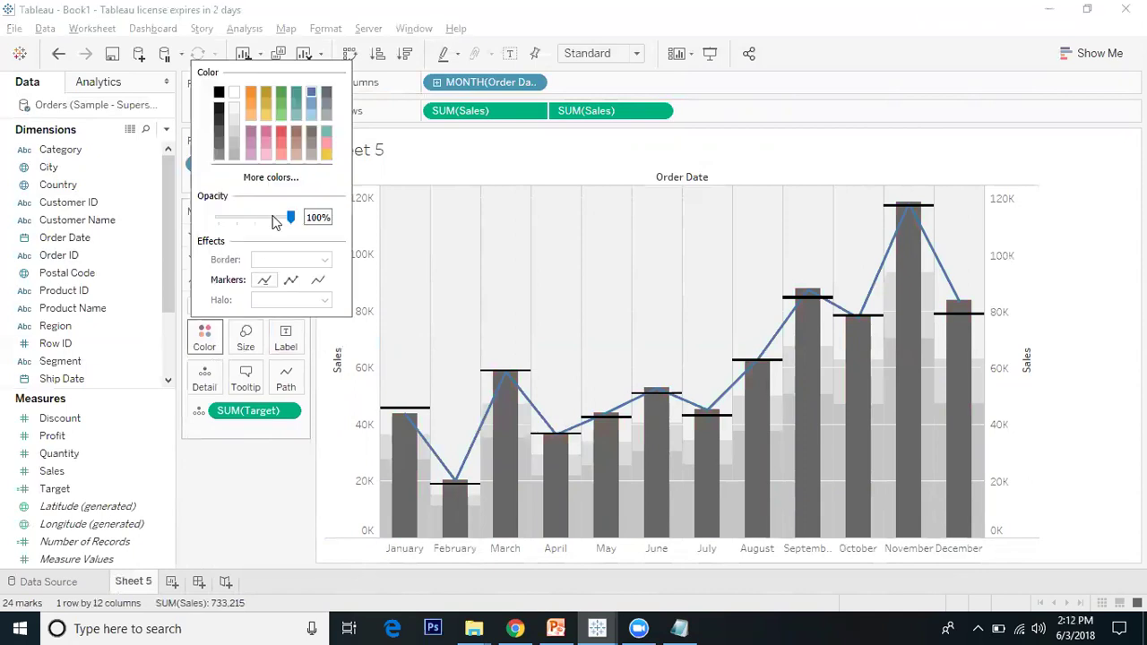
{"action": "left_click", "coordinate": [280, 131]}
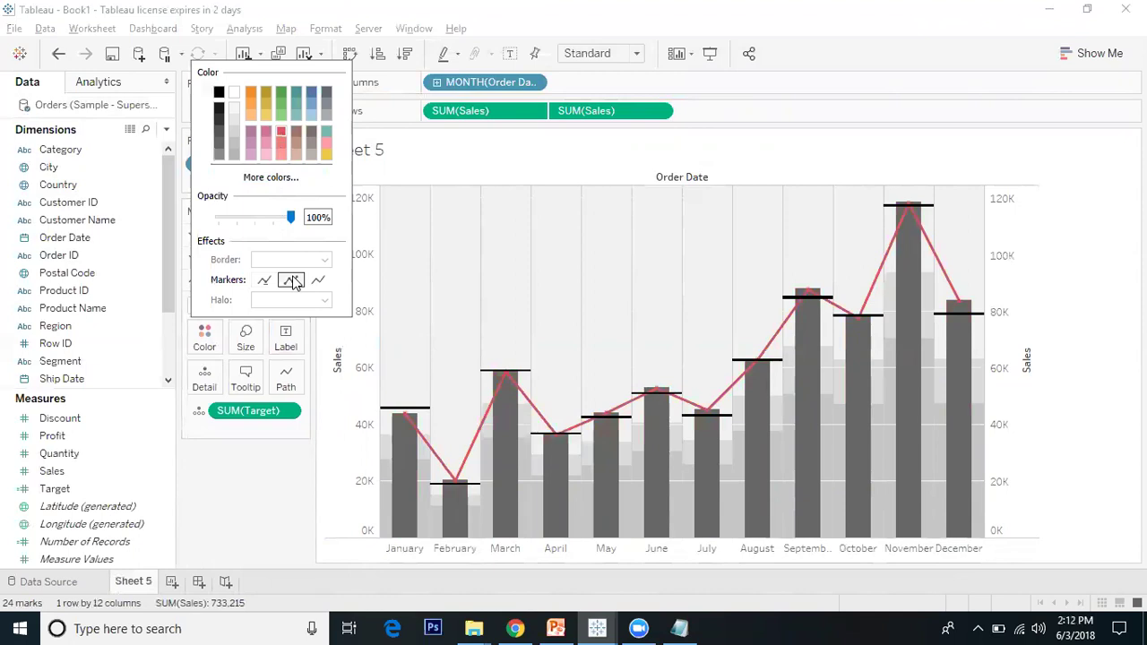
{"action": "left_click", "coordinate": [538, 395]}
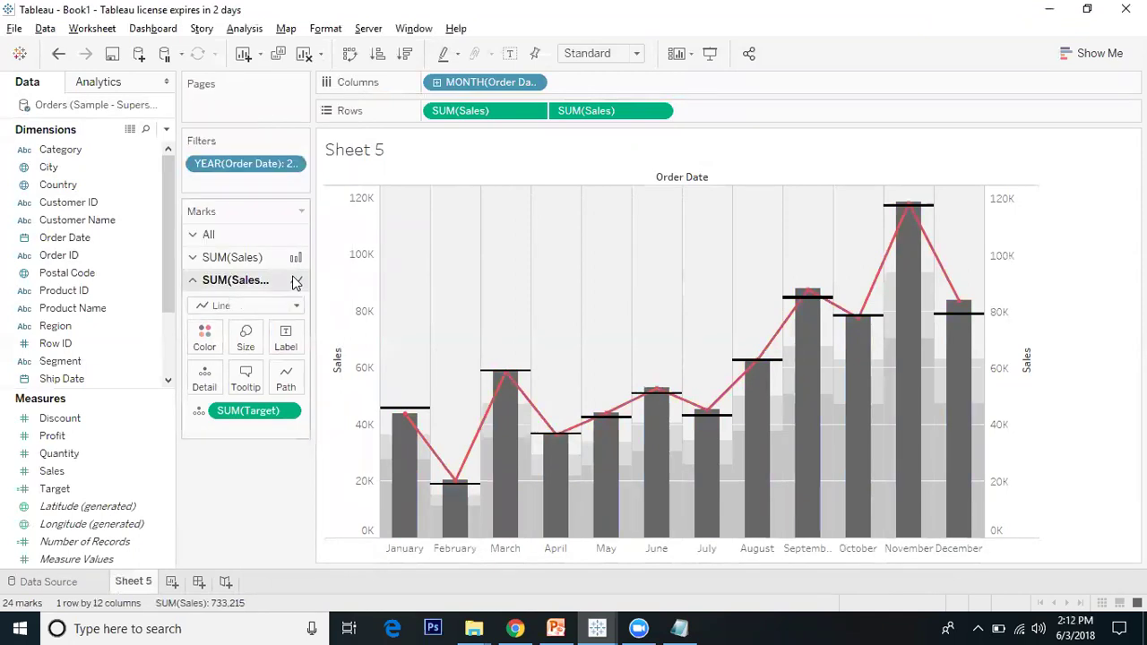
Add a Running Total table calculation using Average to the second Sales measure
{"action": "left_click", "coordinate": [658, 111]}
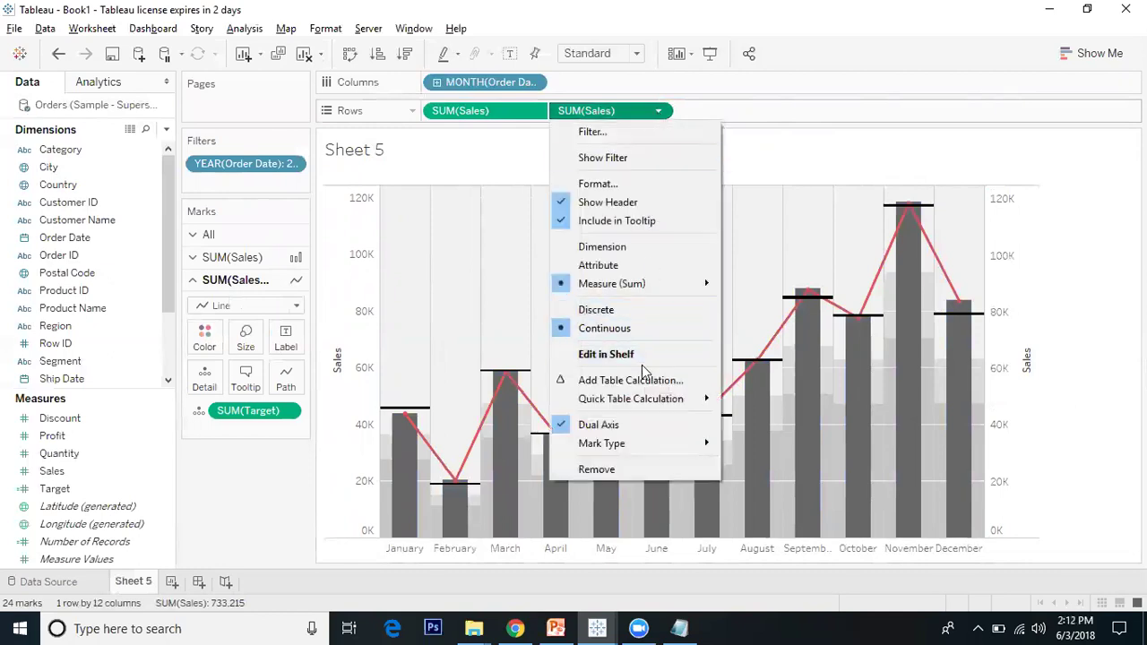
{"action": "key", "text": "Escape"}
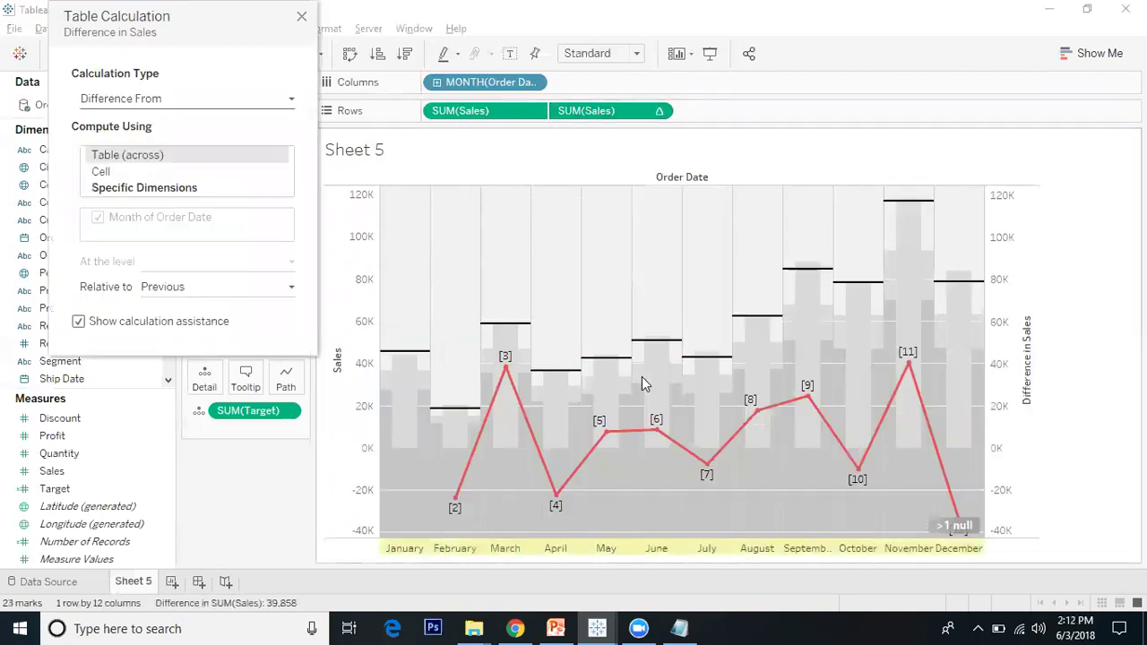
{"action": "left_click", "coordinate": [273, 102]}
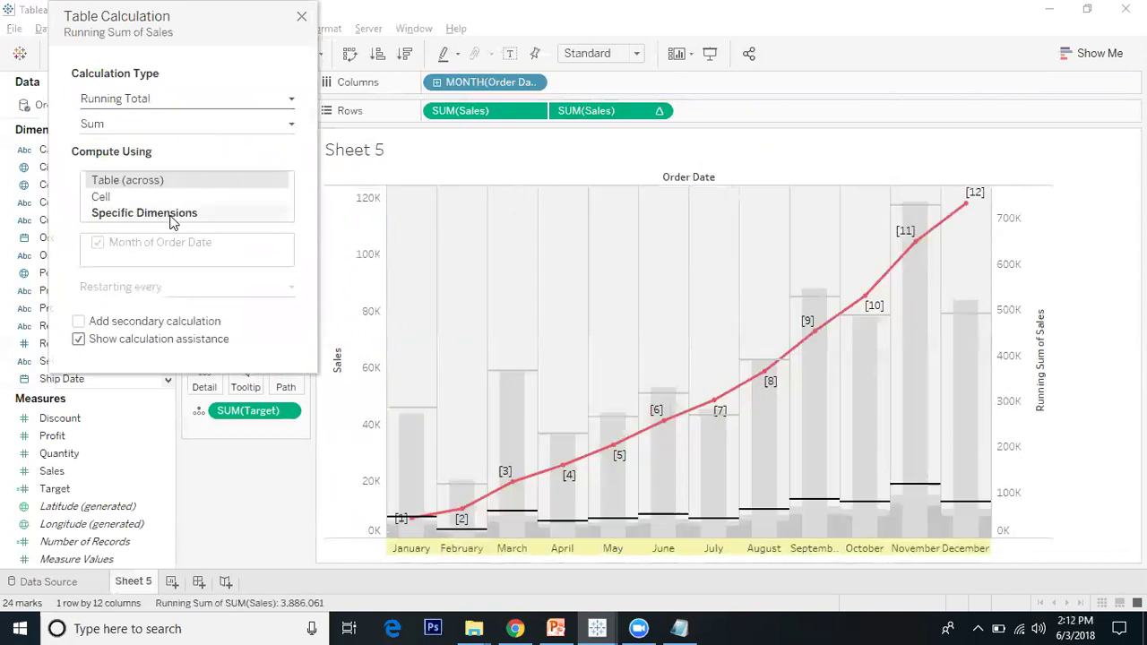
{"action": "left_click", "coordinate": [169, 130]}
{"action": "left_click", "coordinate": [169, 161]}
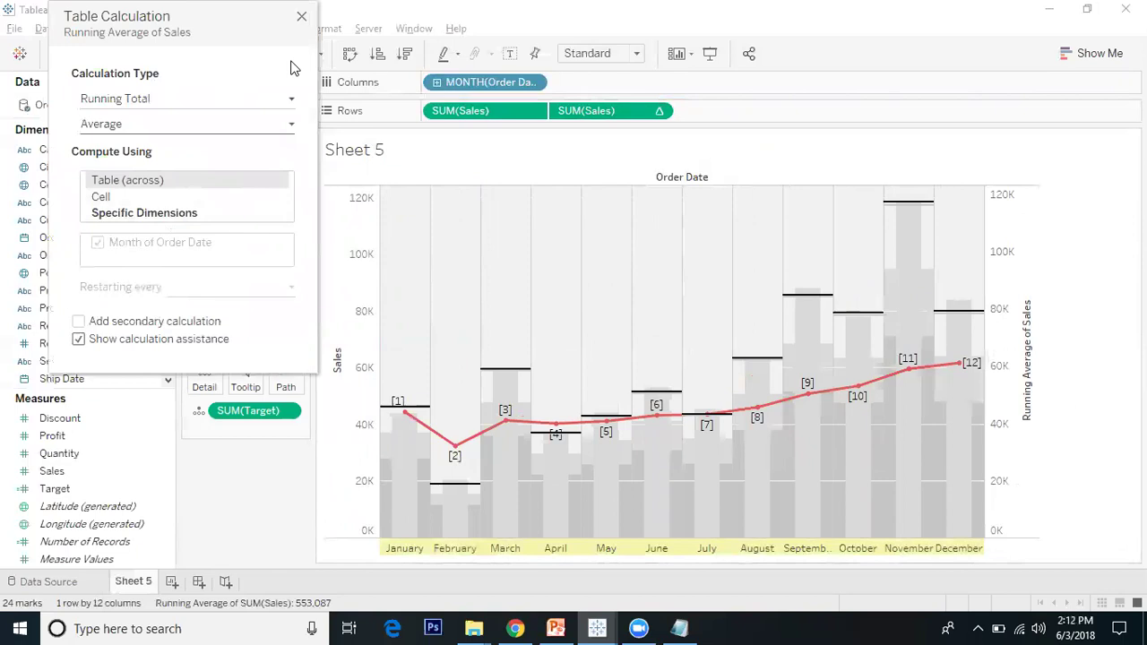
{"action": "key", "text": "Escape"}
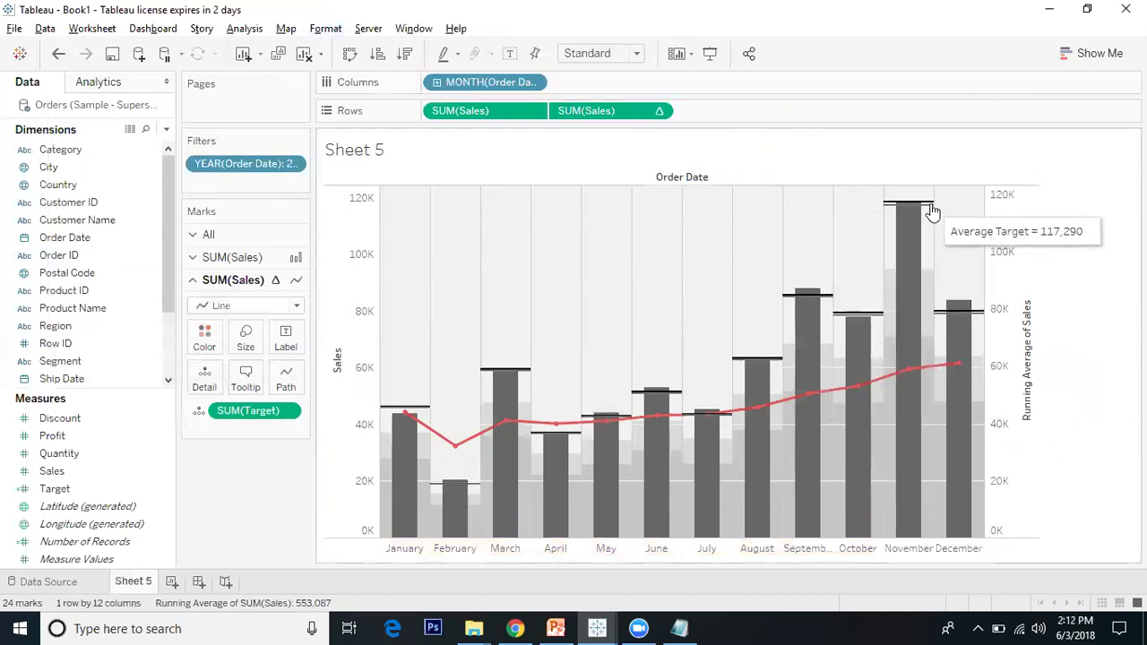
Synchronize the right-hand Running Average of Sales axis with the left Sales axis
{"action": "left_click", "coordinate": [1002, 302]}
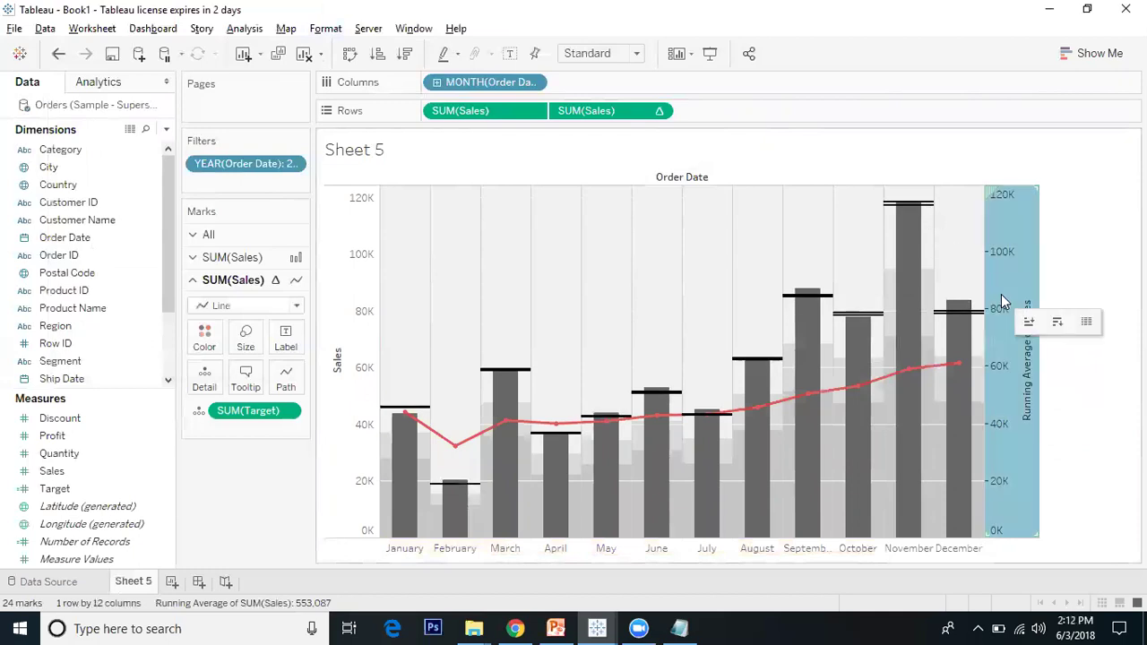
{"action": "right_click", "coordinate": [1002, 299]}
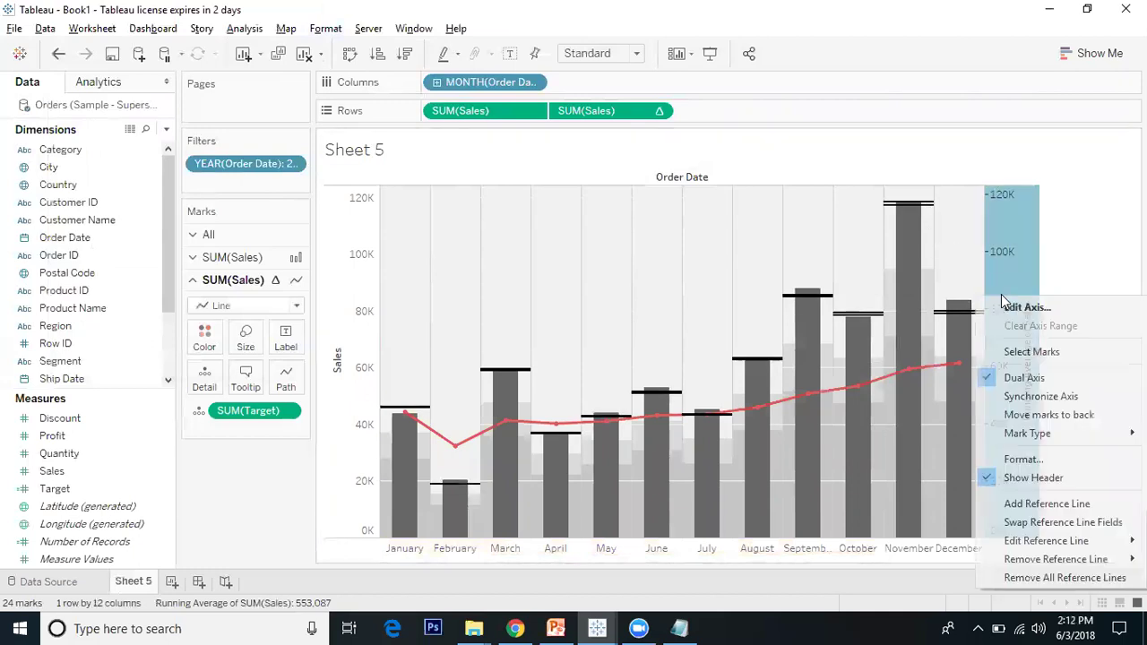
{"action": "left_click", "coordinate": [1018, 397]}
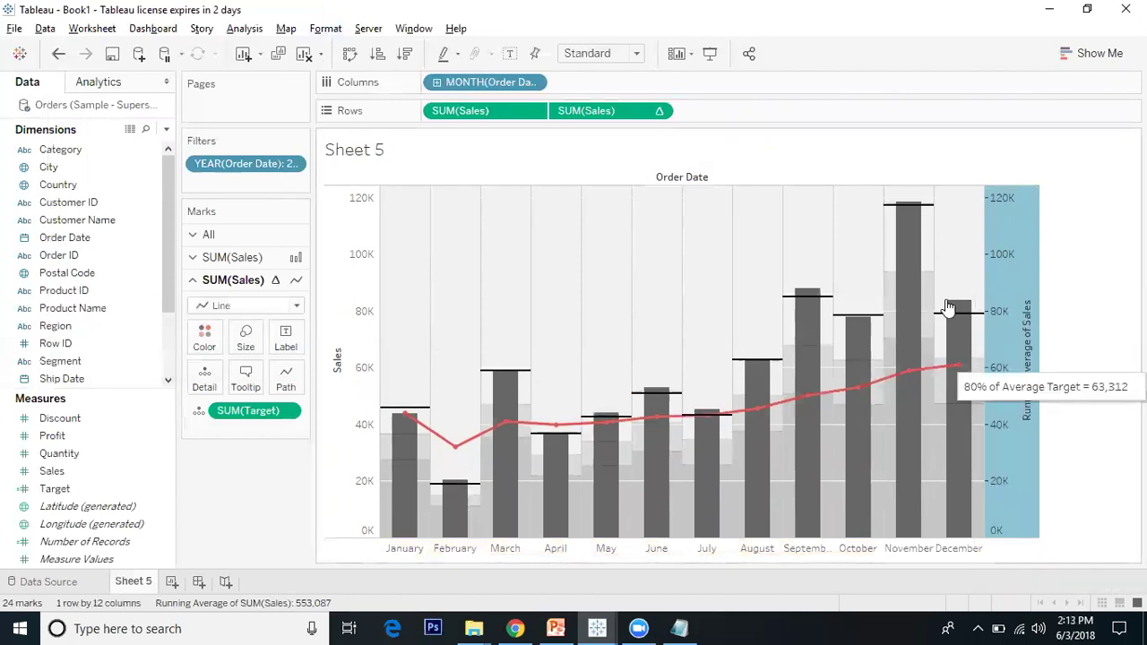
{"action": "mouse_move", "coordinate": [950, 308]}
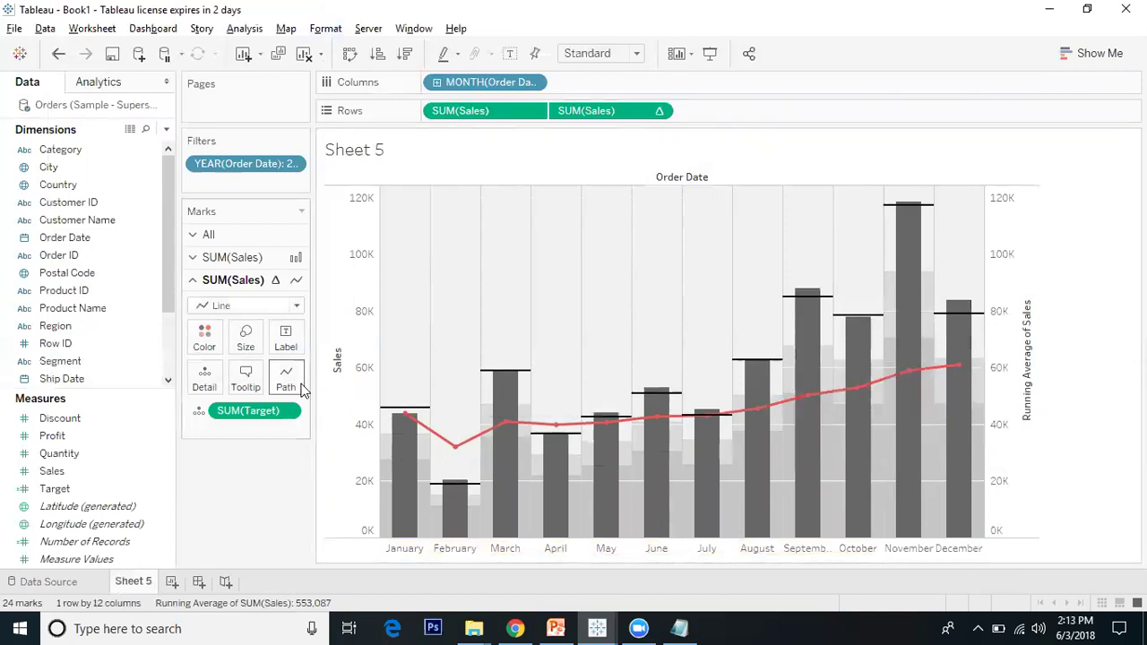
{"action": "mouse_move", "coordinate": [451, 448]}
Show mark labels on both the running-average line and the Sales bars
{"action": "left_click", "coordinate": [284, 340]}
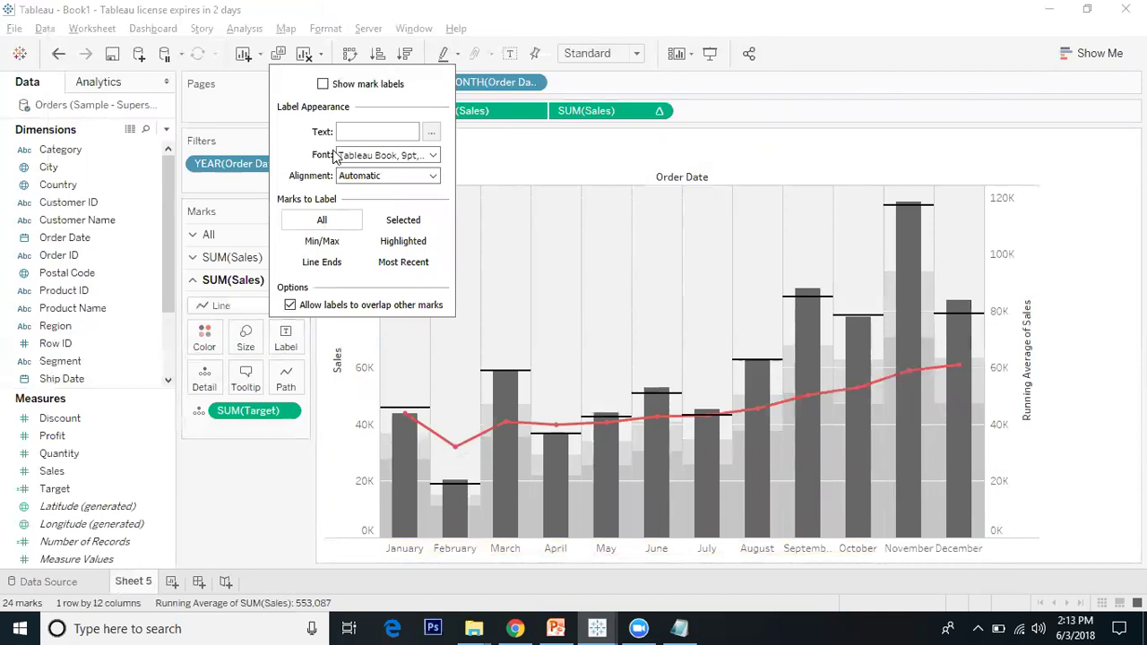
{"action": "left_click", "coordinate": [323, 84]}
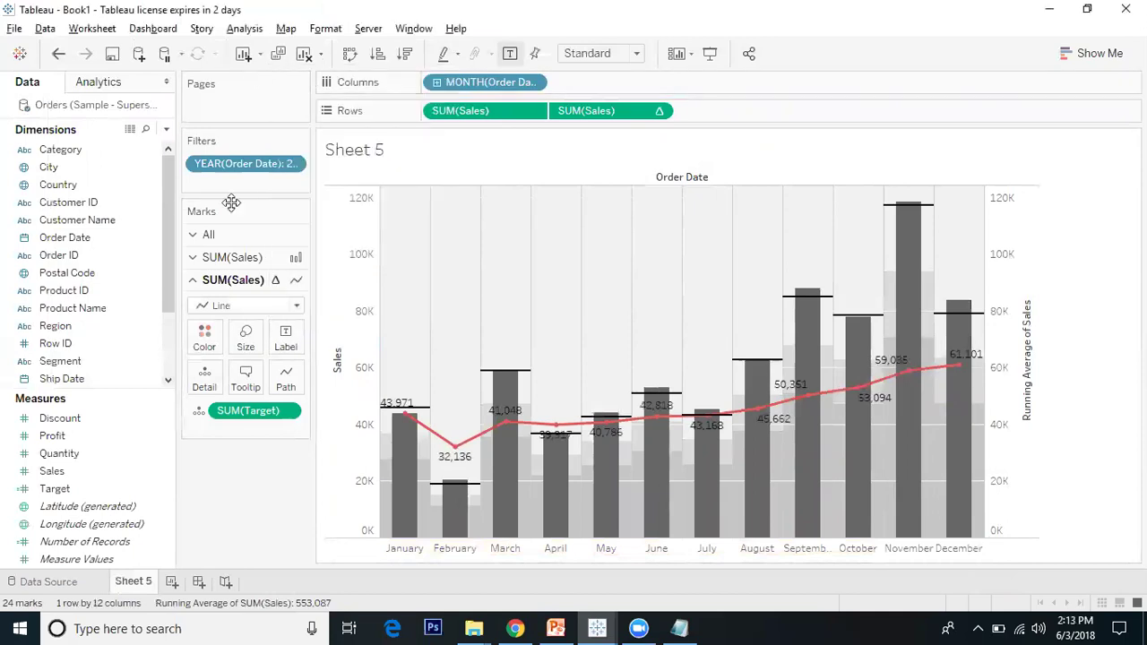
{"action": "left_click", "coordinate": [229, 258]}
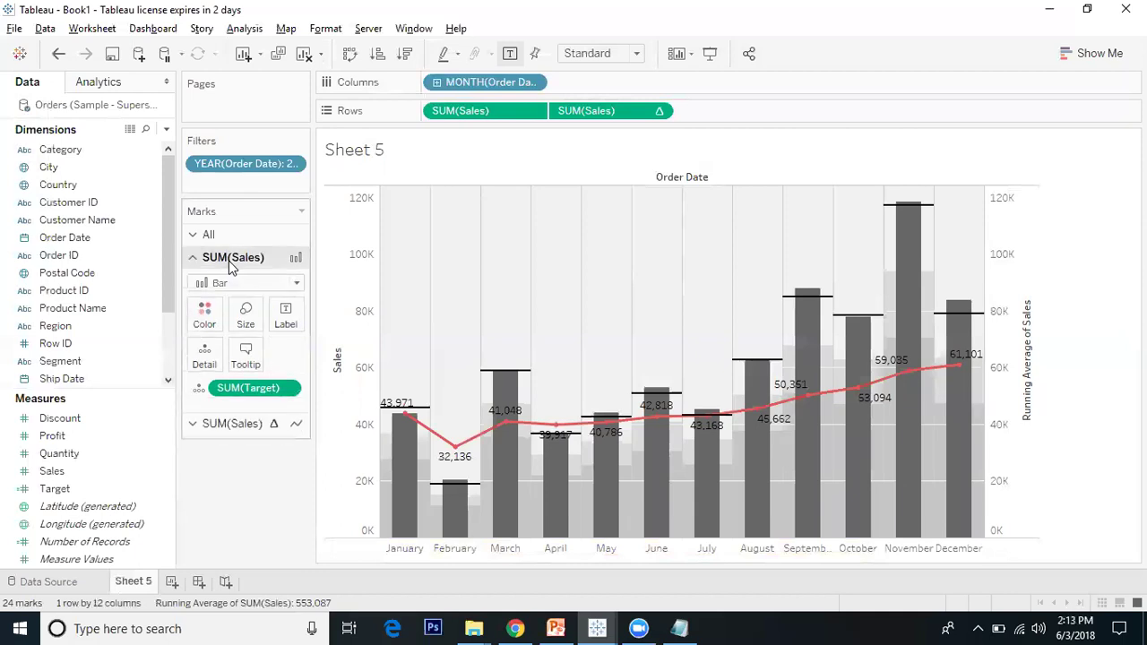
{"action": "left_click", "coordinate": [285, 314]}
{"action": "left_click", "coordinate": [323, 354]}
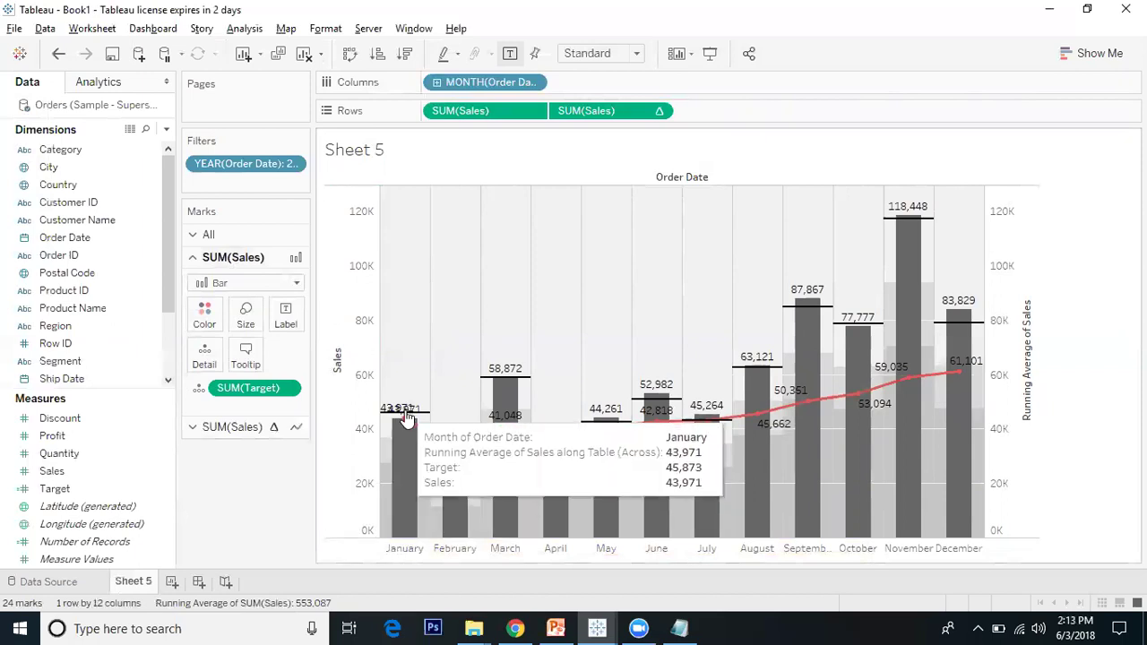
Set the bar labels' vertical alignment to Middle
{"action": "left_click", "coordinate": [287, 324]}
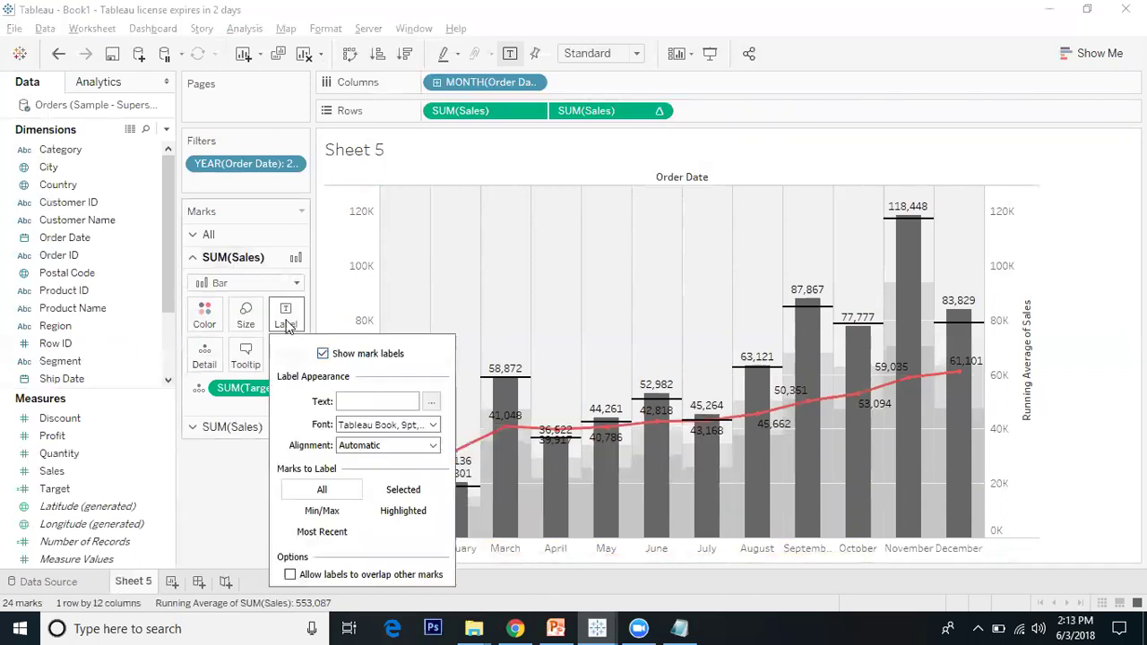
{"action": "left_click", "coordinate": [370, 451]}
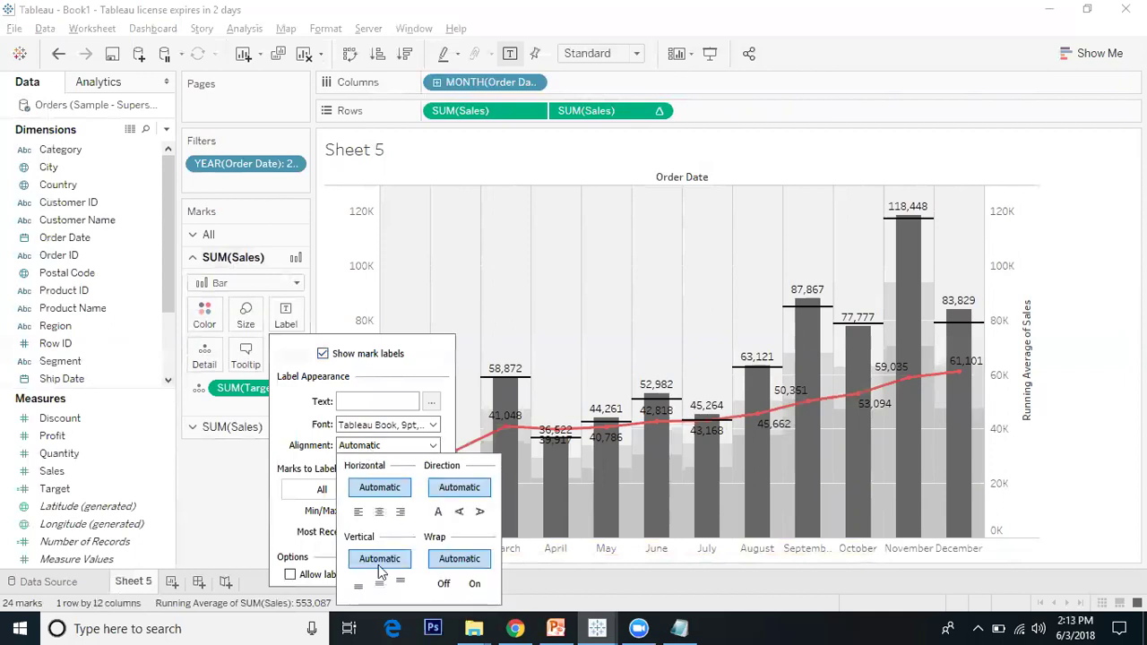
{"action": "left_click", "coordinate": [380, 583]}
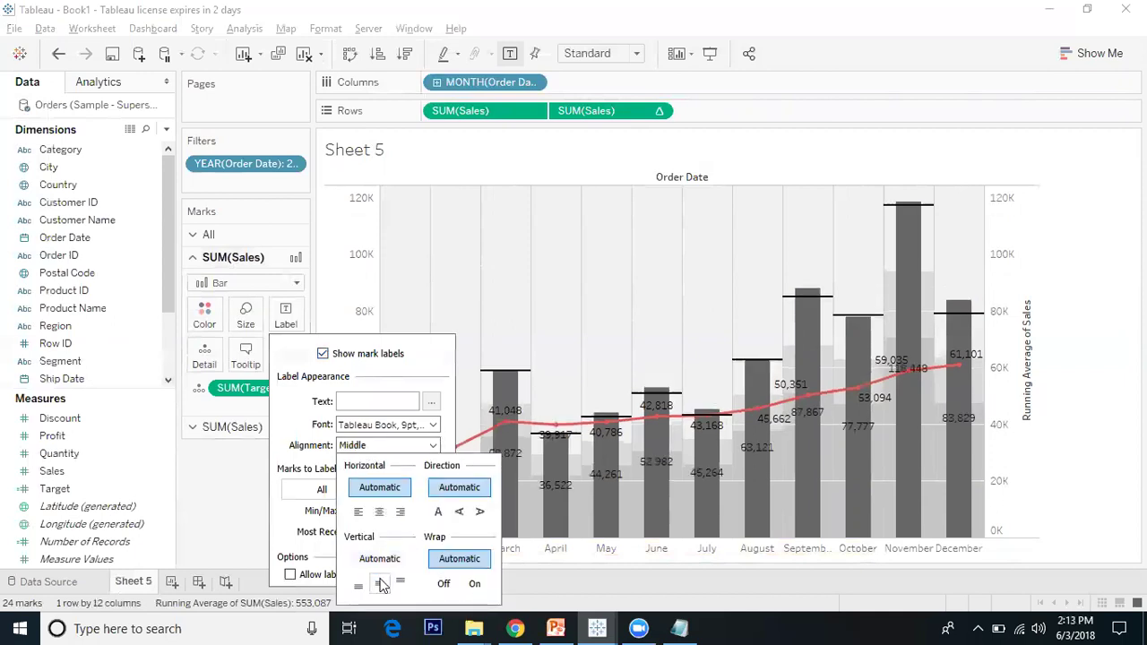
{"action": "left_click", "coordinate": [446, 297]}
{"action": "mouse_move", "coordinate": [418, 475]}
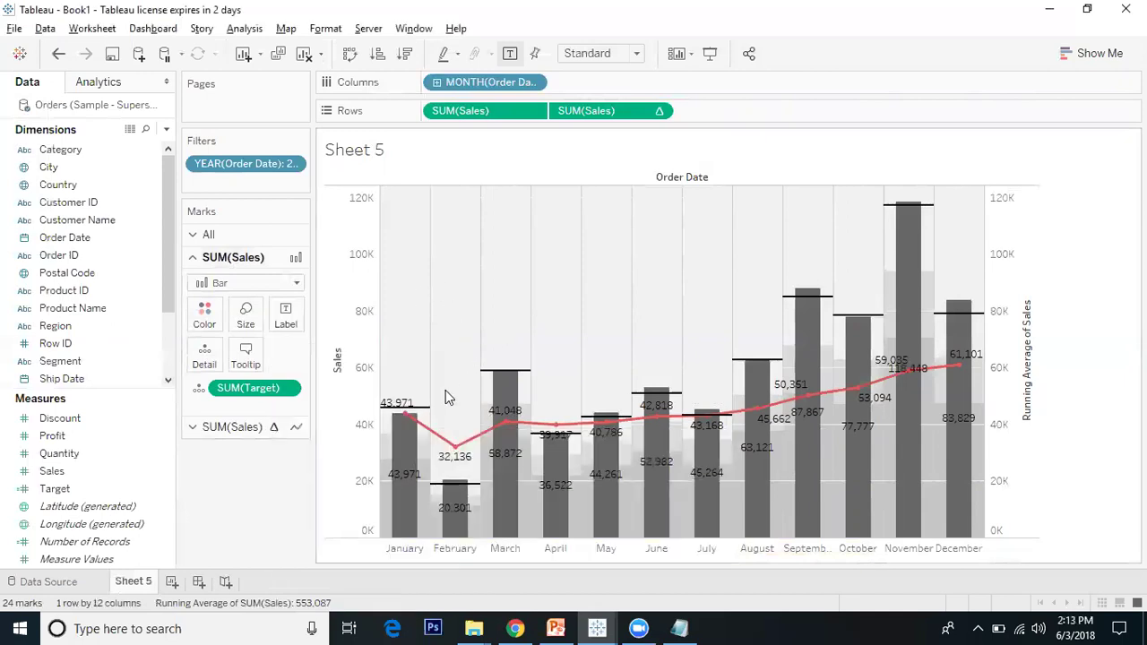
Inspect Sheet 5's labelled Sales bars and red running-average values, e.g. February's 20,301 and 32,136
{"action": "mouse_move", "coordinate": [409, 446]}
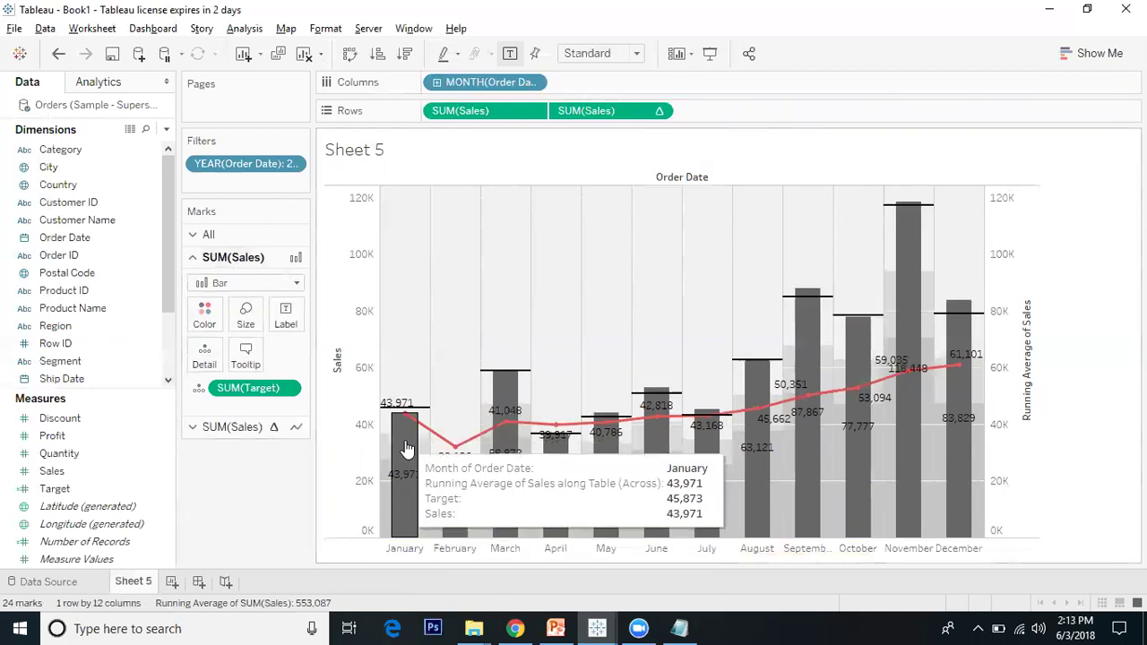
{"action": "mouse_move", "coordinate": [422, 412]}
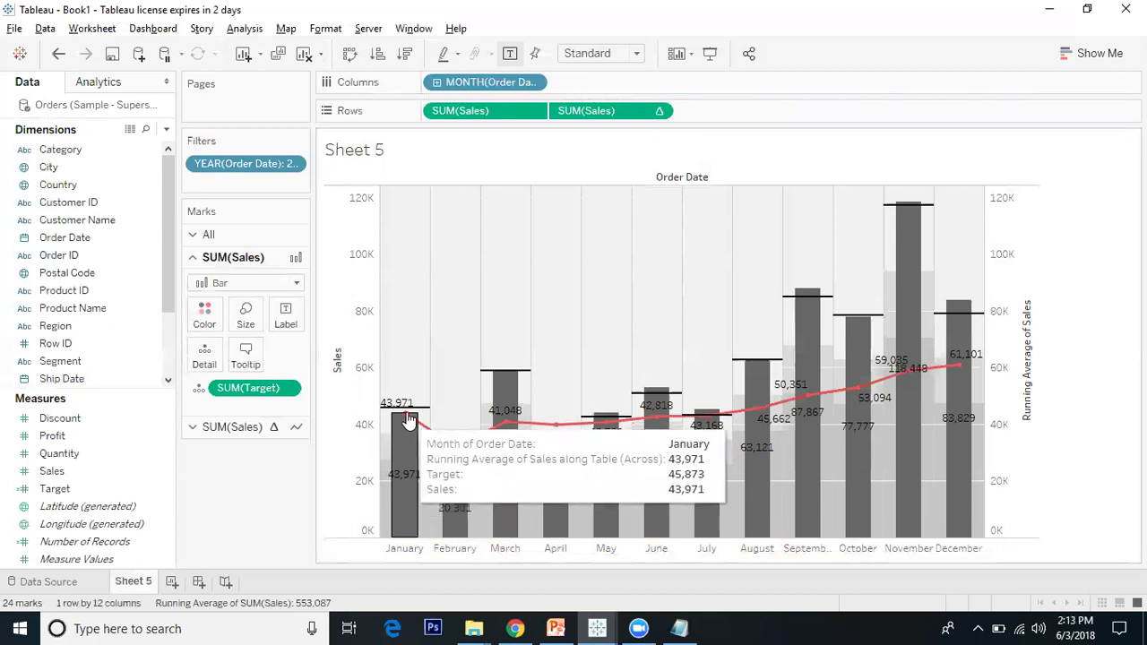
{"action": "mouse_move", "coordinate": [468, 469]}
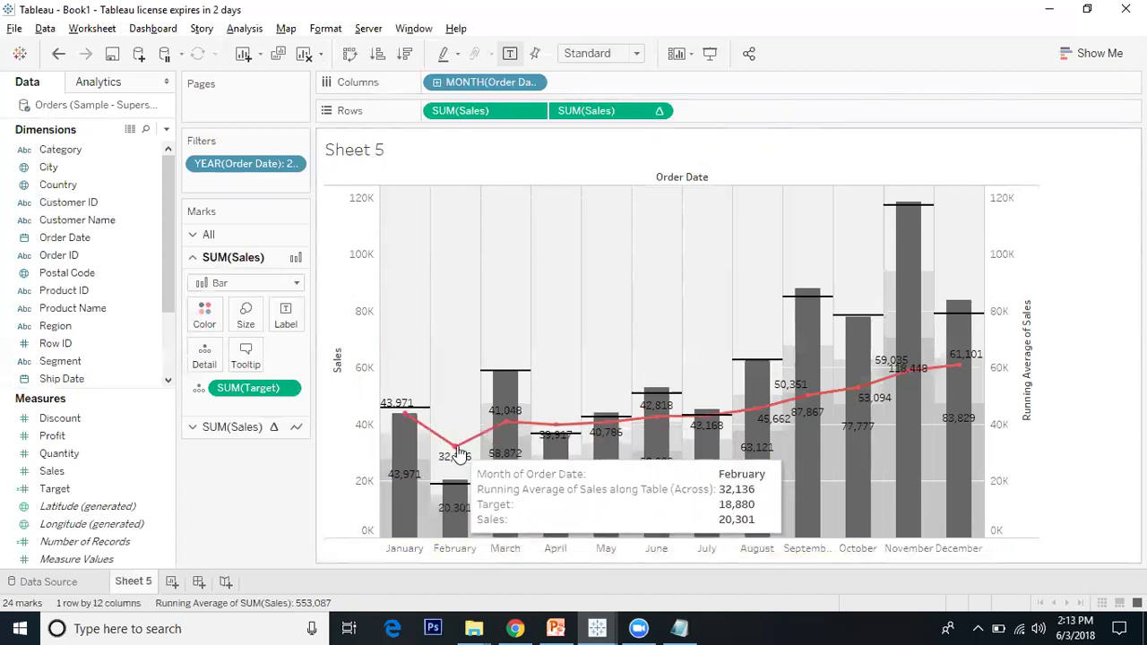
{"action": "mouse_move", "coordinate": [507, 425]}
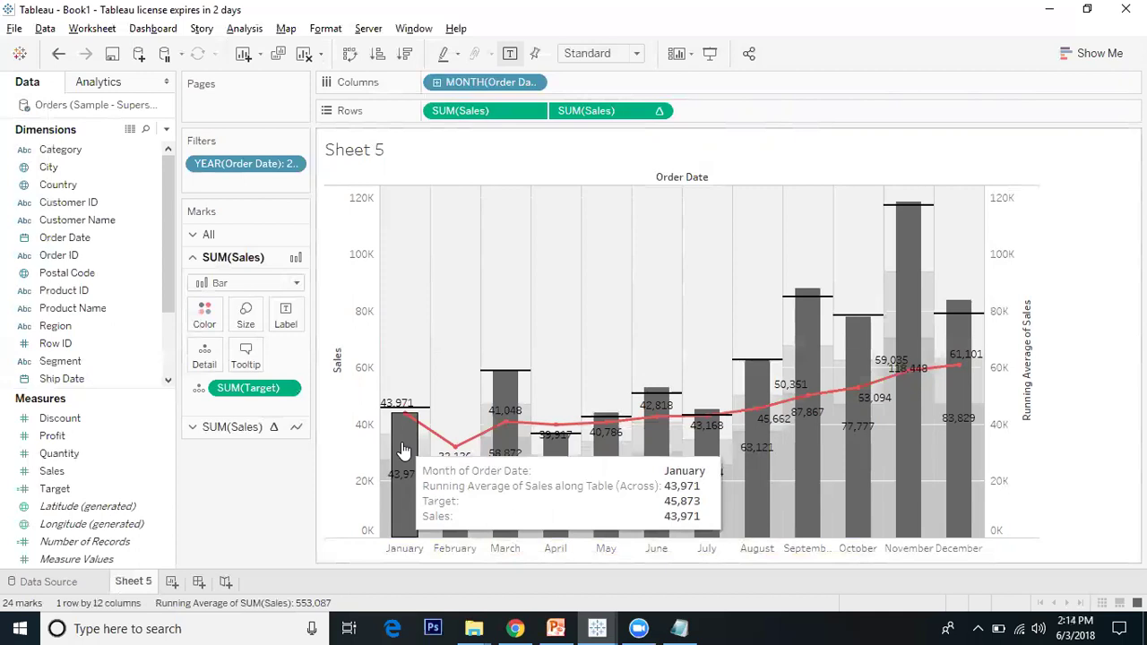
Delete the Target entry from the line SUM(Sales) tooltip, leaving month and running average
{"action": "left_click", "coordinate": [270, 428]}
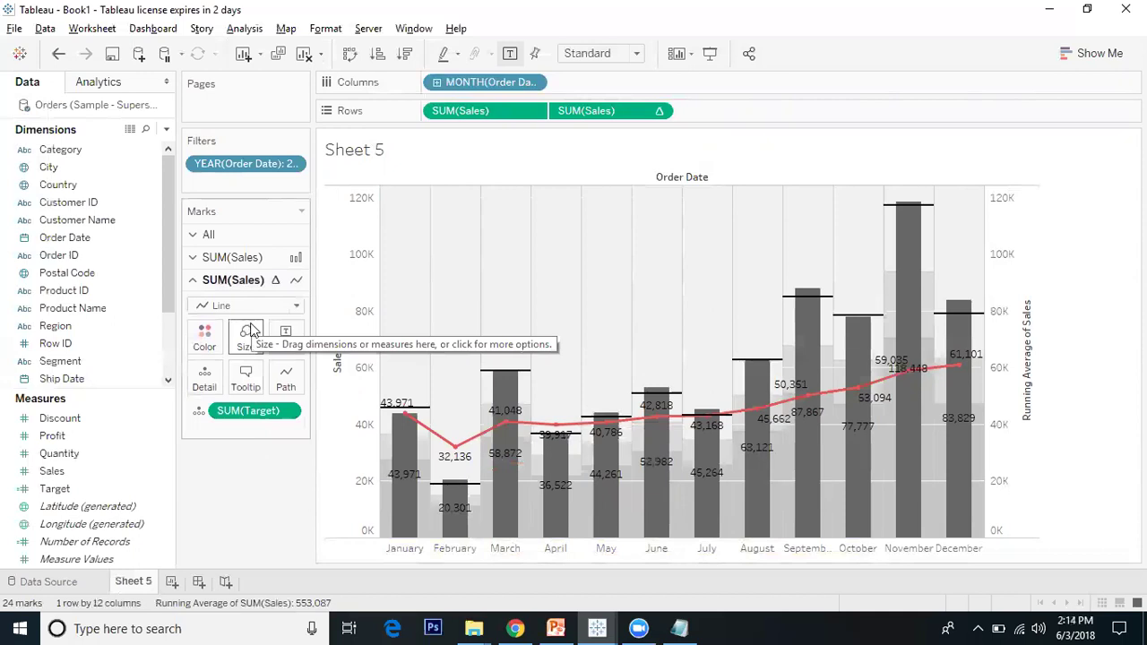
{"action": "left_click", "coordinate": [255, 372]}
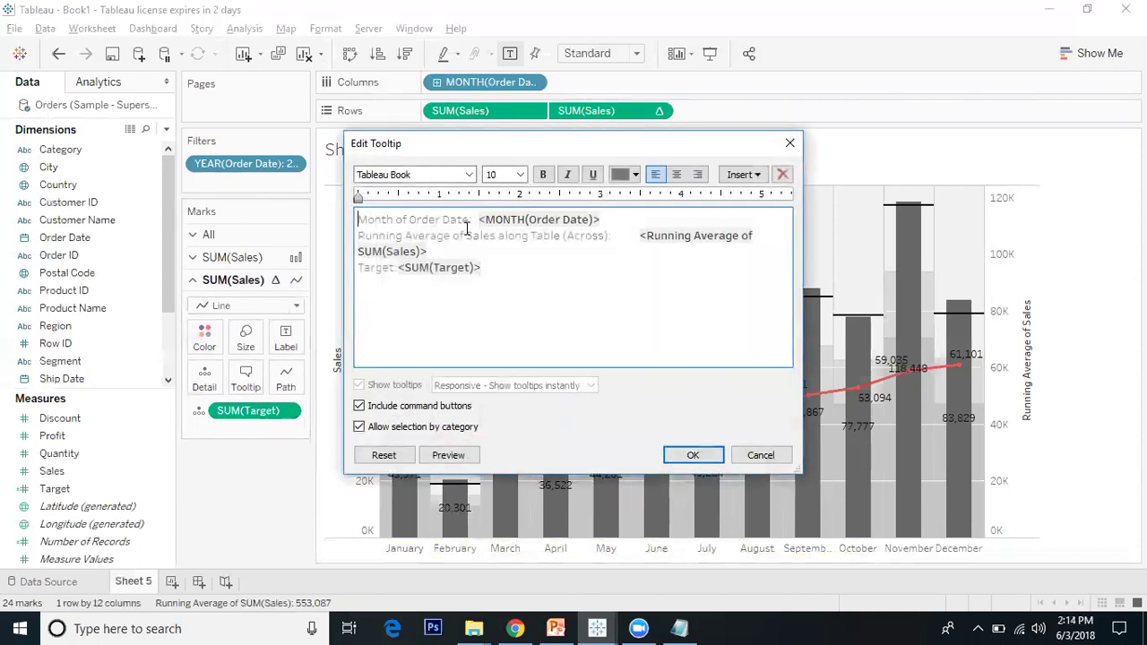
{"action": "left_click", "coordinate": [484, 267]}
{"action": "key", "text": "BackSpace"}
{"action": "key", "text": "BackSpace"}
{"action": "key", "text": "BackSpace"}
{"action": "key", "text": "BackSpace"}
{"action": "key", "text": "BackSpace"}
{"action": "key", "text": "BackSpace"}
{"action": "key", "text": "BackSpace"}
{"action": "key", "text": "BackSpace"}
{"action": "key", "text": "BackSpace"}
{"action": "key", "text": "BackSpace"}
{"action": "key", "text": "BackSpace"}
{"action": "key", "text": "BackSpace"}
{"action": "key", "text": "BackSpace"}
{"action": "key", "text": "BackSpace"}
{"action": "key", "text": "BackSpace"}
{"action": "key", "text": "BackSpace"}
{"action": "key", "text": "BackSpace"}
{"action": "key", "text": "BackSpace"}
{"action": "key", "text": "BackSpace"}
{"action": "key", "text": "BackSpace"}
{"action": "key", "text": "BackSpace"}
{"action": "key", "text": "BackSpace"}
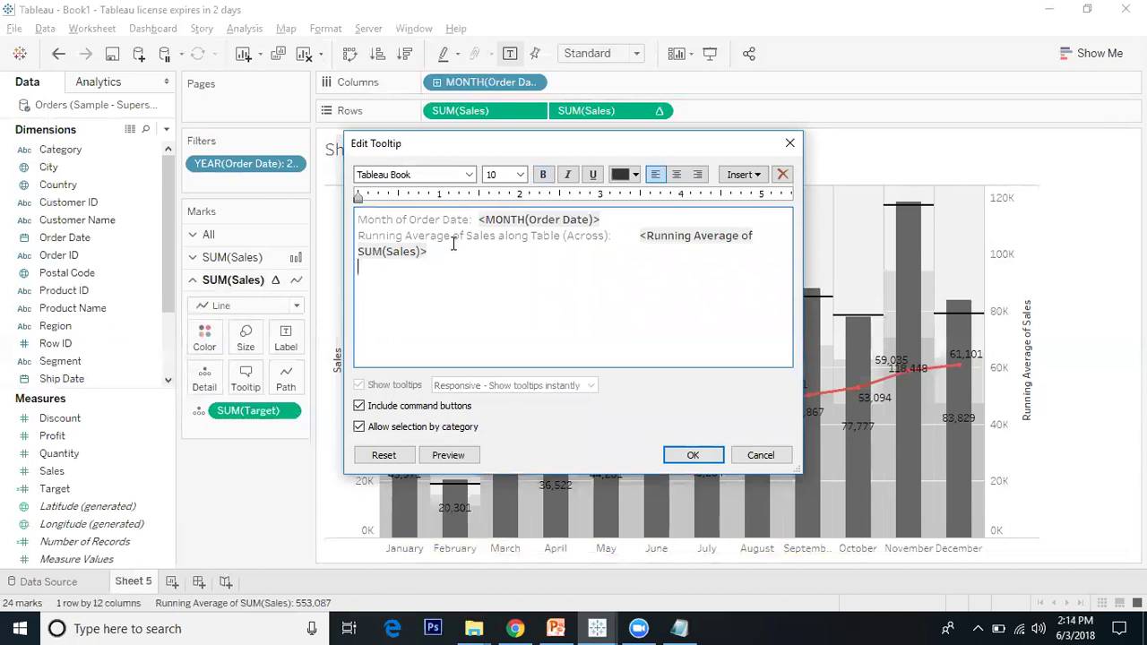
{"action": "left_click", "coordinate": [637, 234]}
{"action": "key", "text": "BackSpace"}
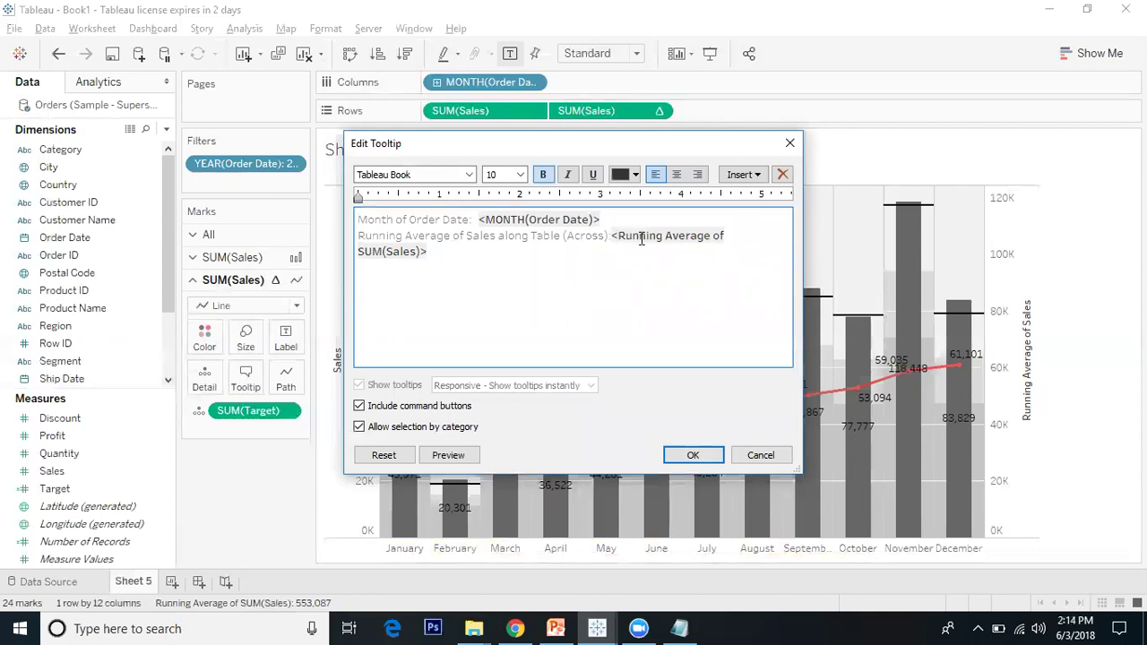
{"action": "left_click", "coordinate": [694, 456]}
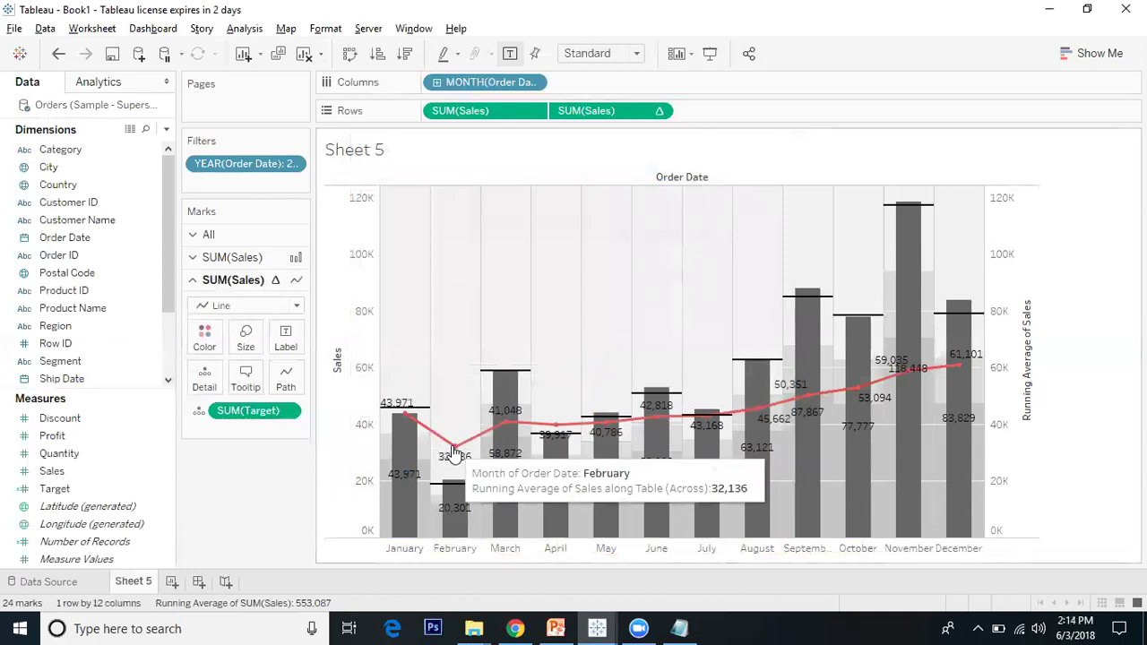
Delete the Target: <SUM(Target)> line from the bar SUM(Sales) tooltip
{"action": "left_click", "coordinate": [229, 259]}
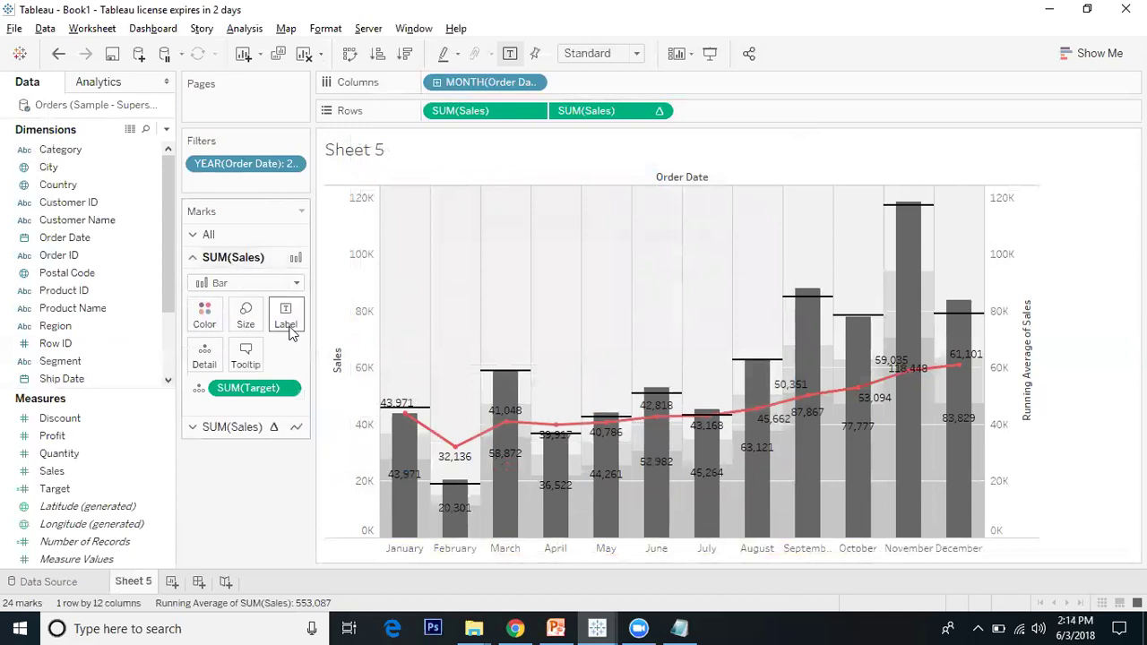
{"action": "left_click", "coordinate": [286, 325]}
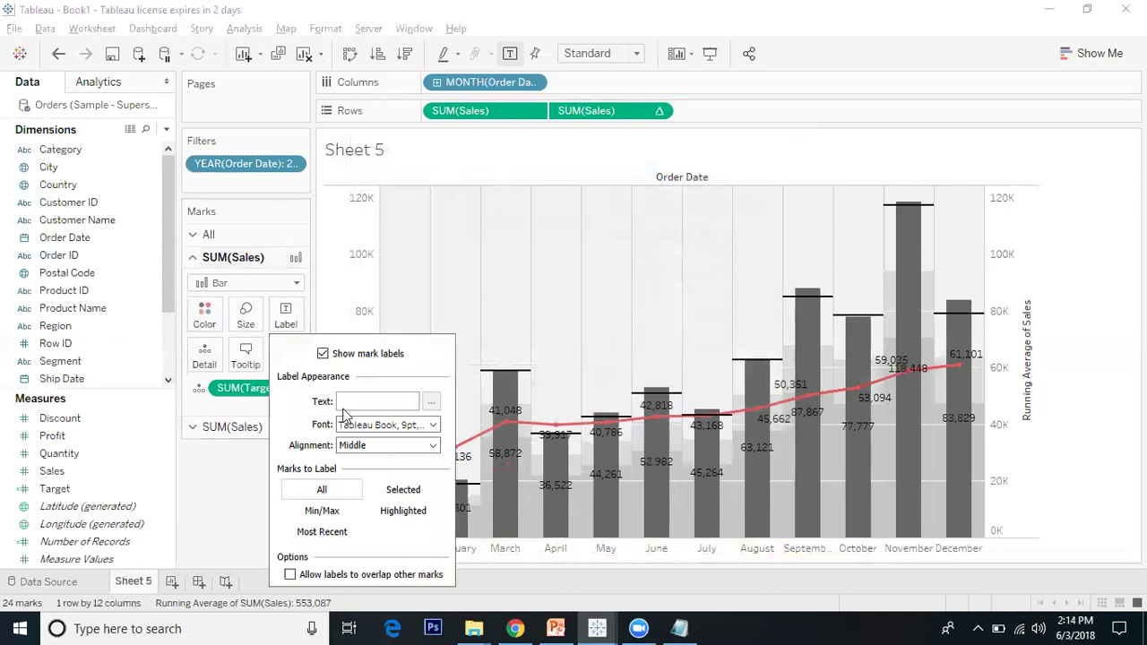
{"action": "left_click", "coordinate": [246, 354]}
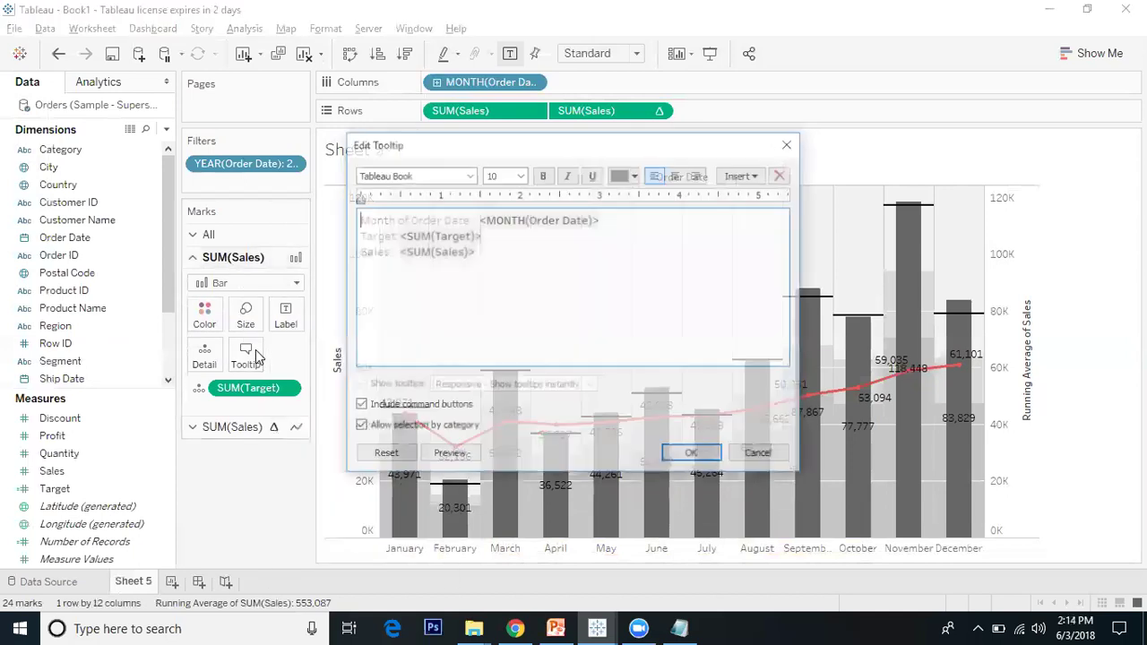
{"action": "left_click", "coordinate": [484, 253]}
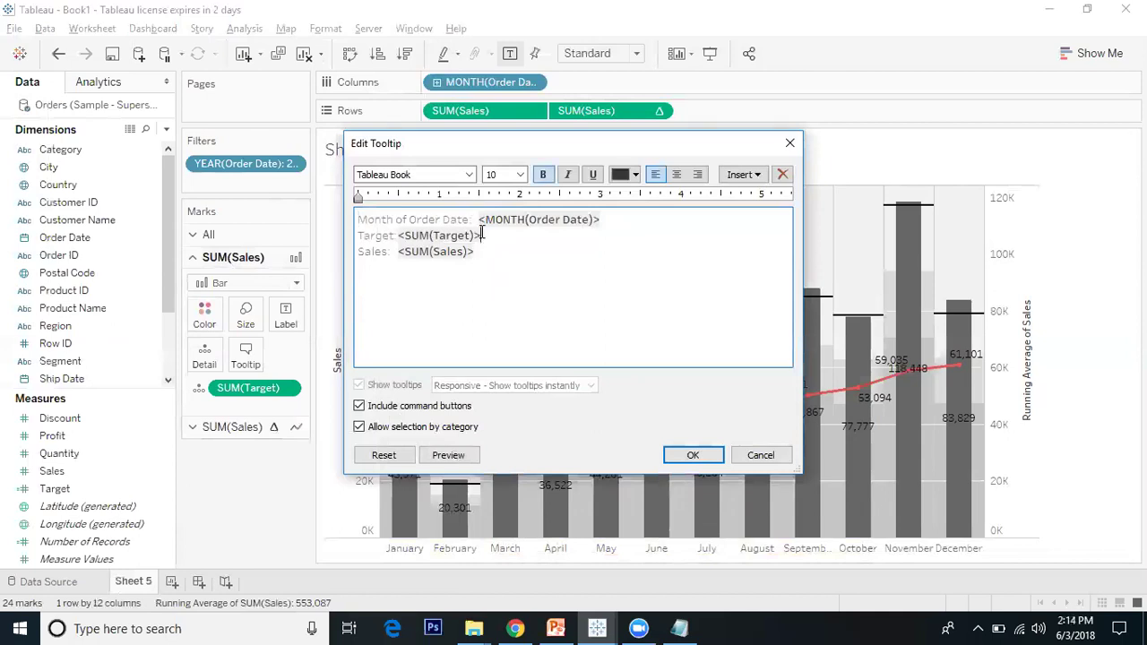
{"action": "left_click", "coordinate": [482, 235]}
{"action": "key", "text": "BackSpace"}
{"action": "key", "text": "BackSpace"}
{"action": "key", "text": "BackSpace"}
{"action": "key", "text": "BackSpace"}
{"action": "key", "text": "BackSpace"}
{"action": "key", "text": "BackSpace"}
{"action": "key", "text": "BackSpace"}
{"action": "key", "text": "BackSpace"}
{"action": "key", "text": "BackSpace"}
{"action": "key", "text": "BackSpace"}
{"action": "key", "text": "BackSpace"}
{"action": "key", "text": "BackSpace"}
{"action": "key", "text": "BackSpace"}
{"action": "key", "text": "BackSpace"}
{"action": "key", "text": "BackSpace"}
{"action": "key", "text": "BackSpace"}
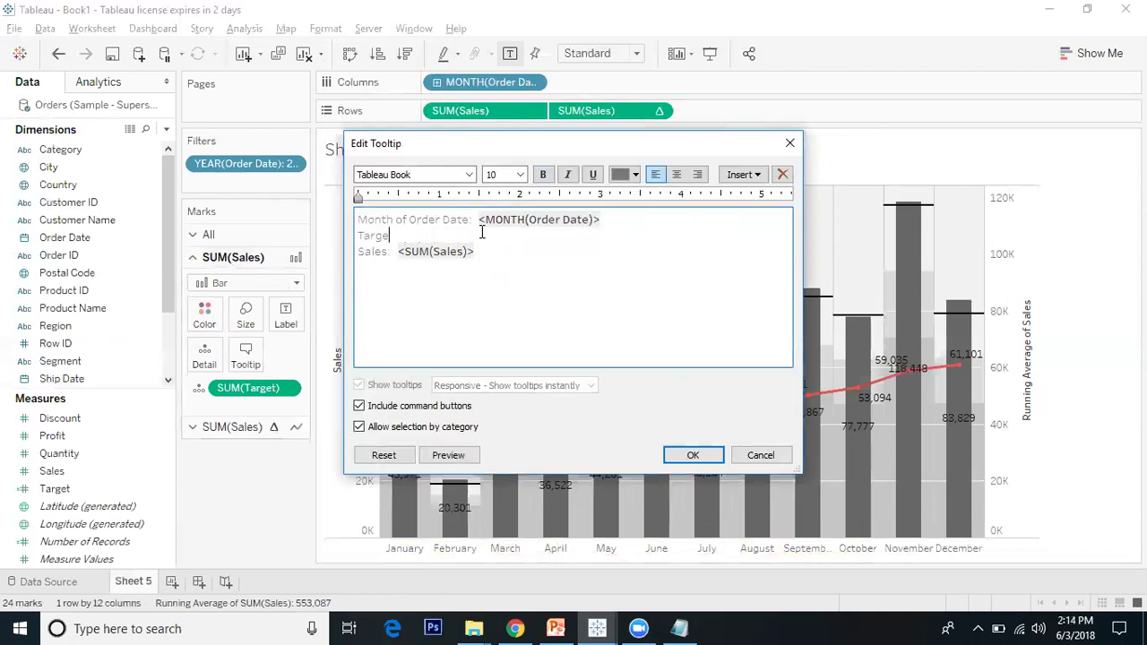
{"action": "key", "text": "BackSpace"}
{"action": "key", "text": "BackSpace"}
{"action": "key", "text": "BackSpace"}
{"action": "key", "text": "BackSpace"}
{"action": "key", "text": "BackSpace"}
{"action": "key", "text": "BackSpace"}
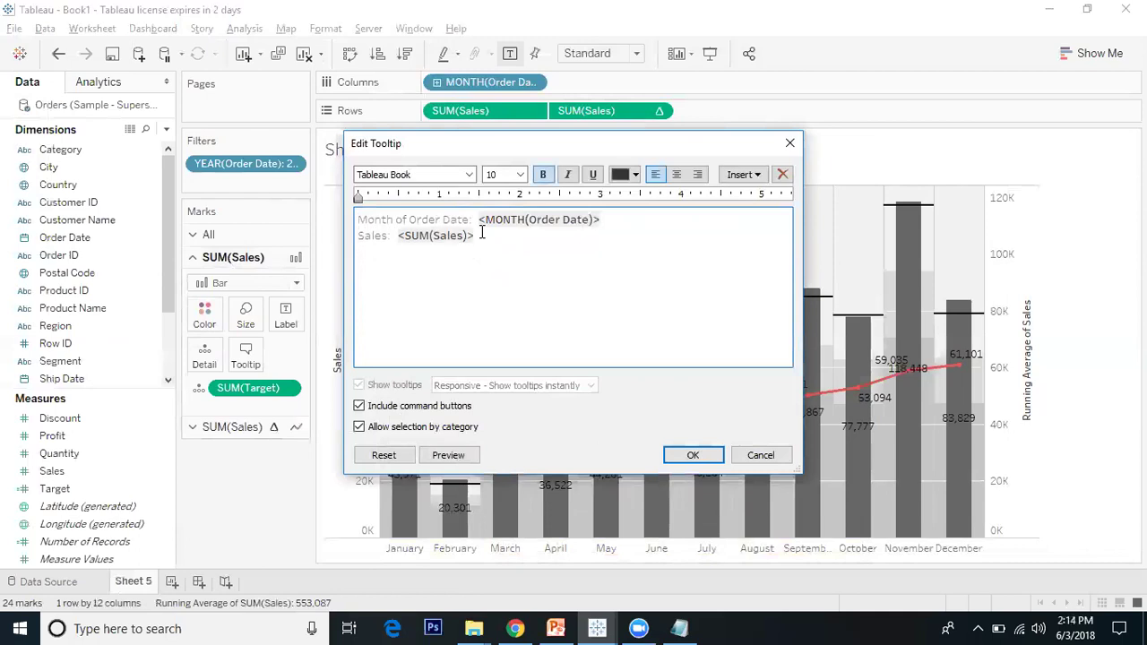
{"action": "left_click", "coordinate": [692, 455]}
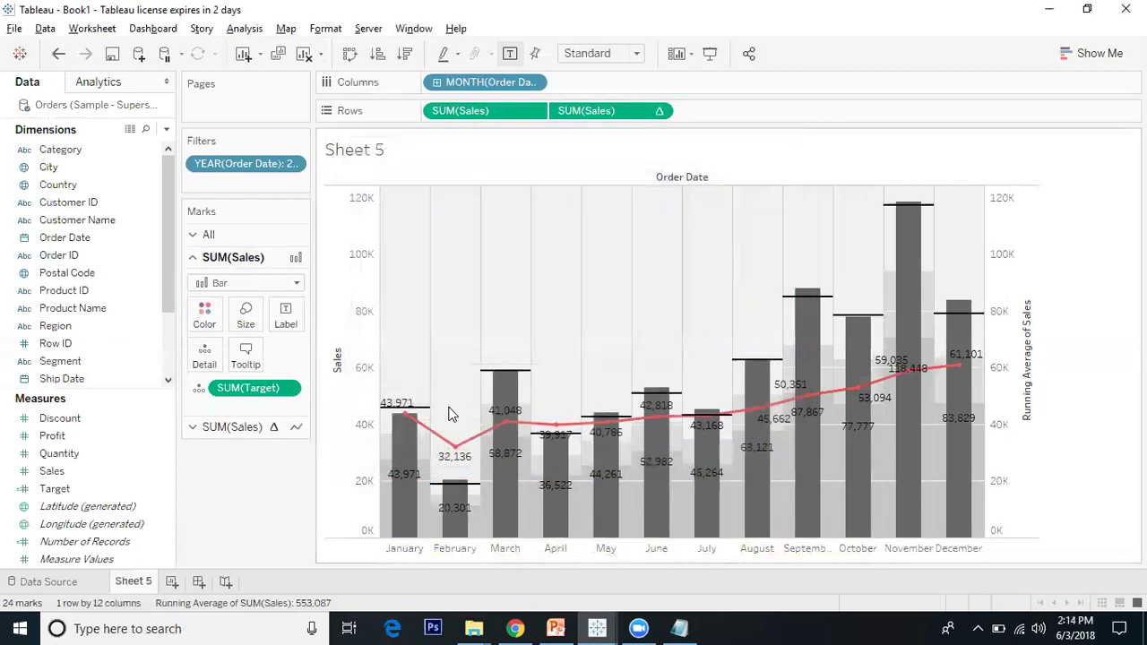
{"action": "mouse_move", "coordinate": [416, 448]}
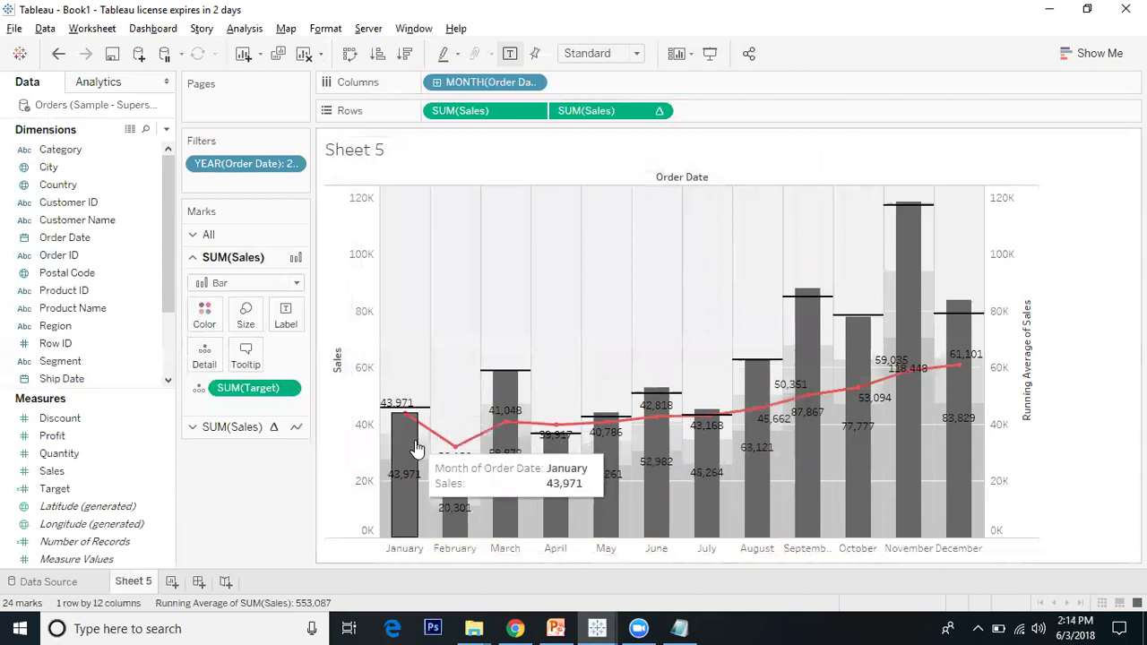
{"action": "mouse_move", "coordinate": [408, 410]}
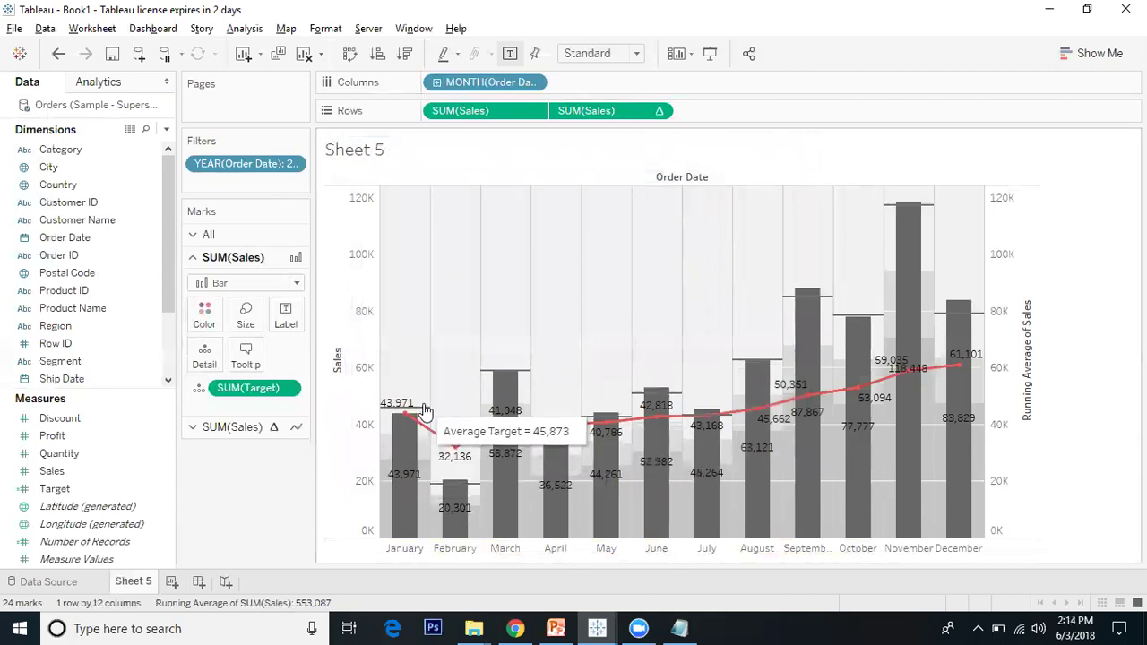
{"action": "mouse_move", "coordinate": [454, 452]}
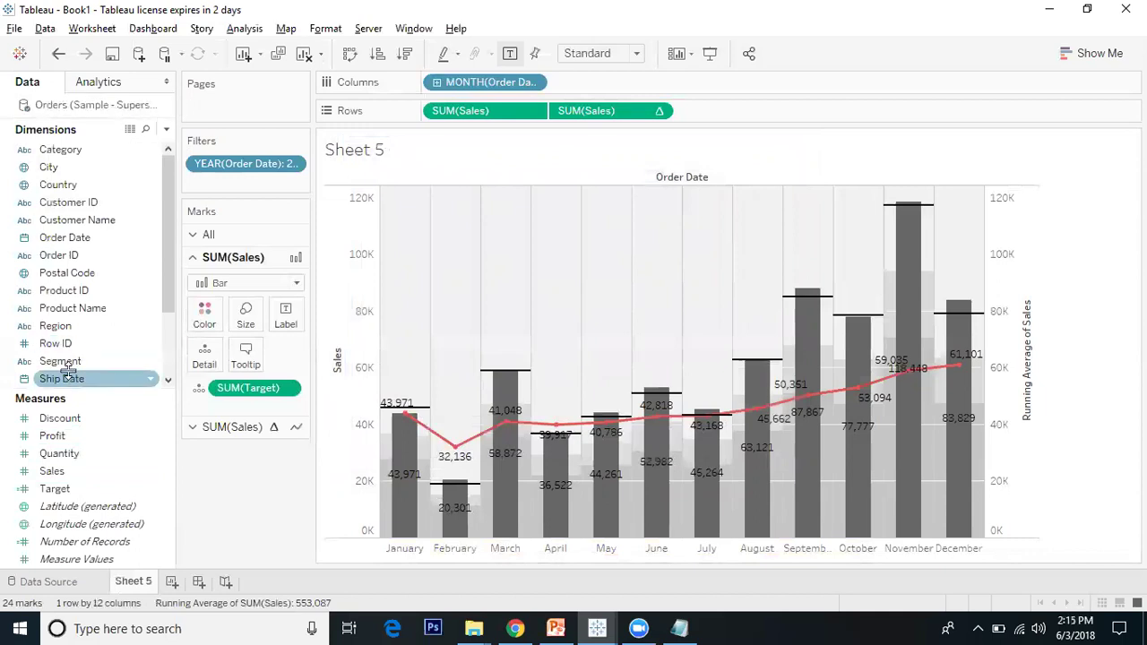
{"action": "right_click", "coordinate": [76, 489]}
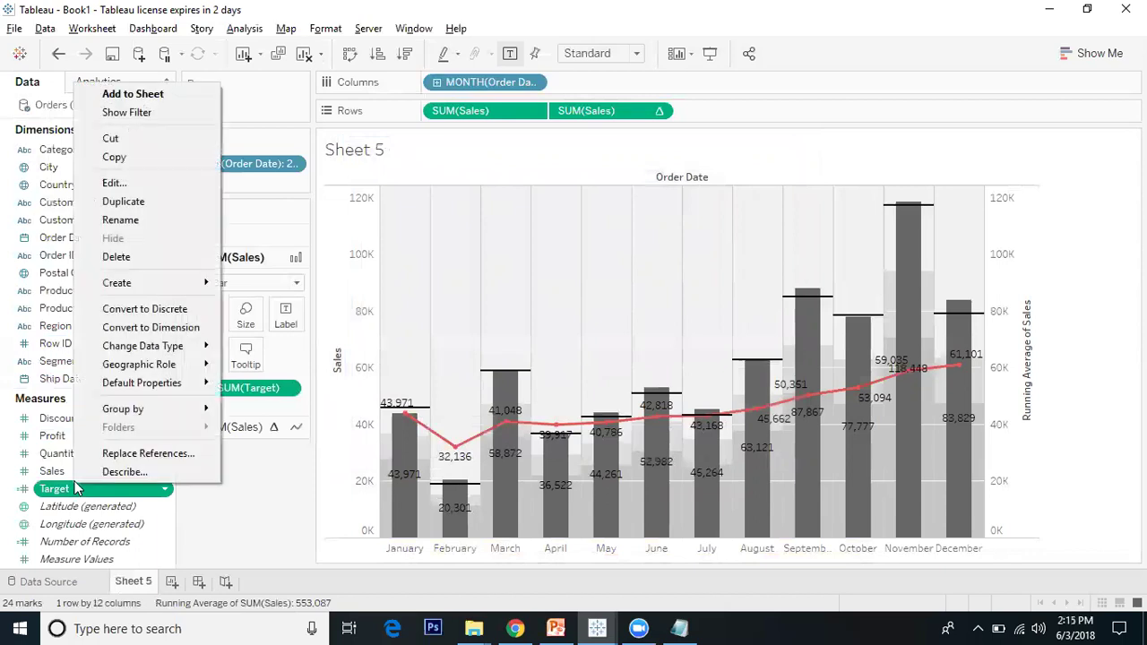
{"action": "left_click", "coordinate": [112, 184]}
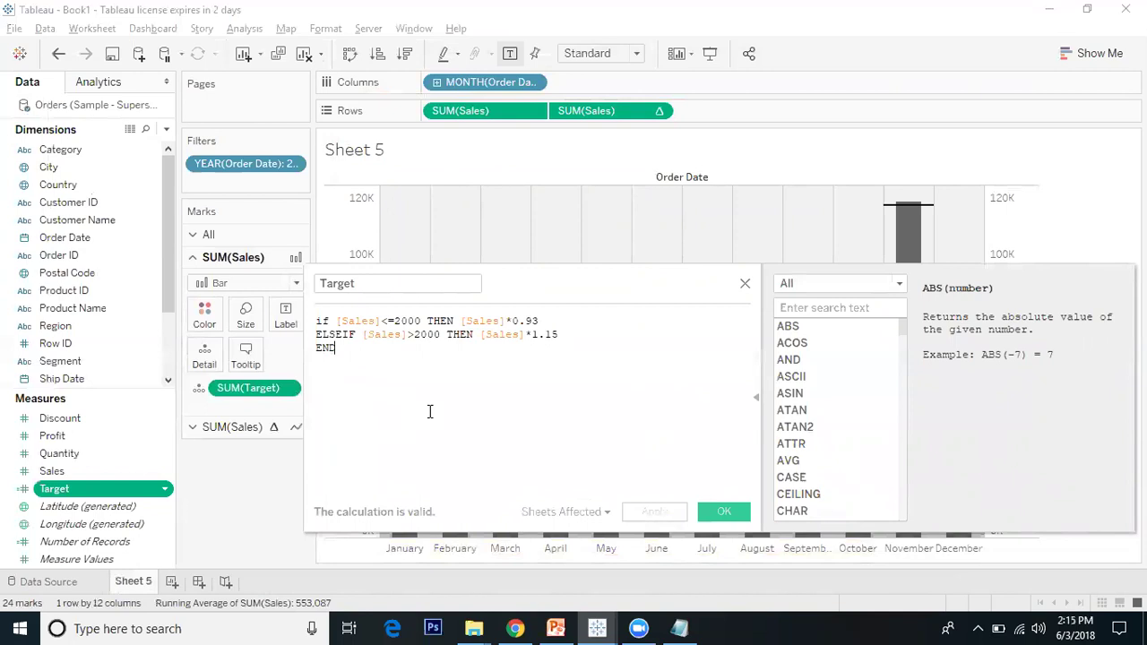
{"action": "left_click", "coordinate": [723, 511]}
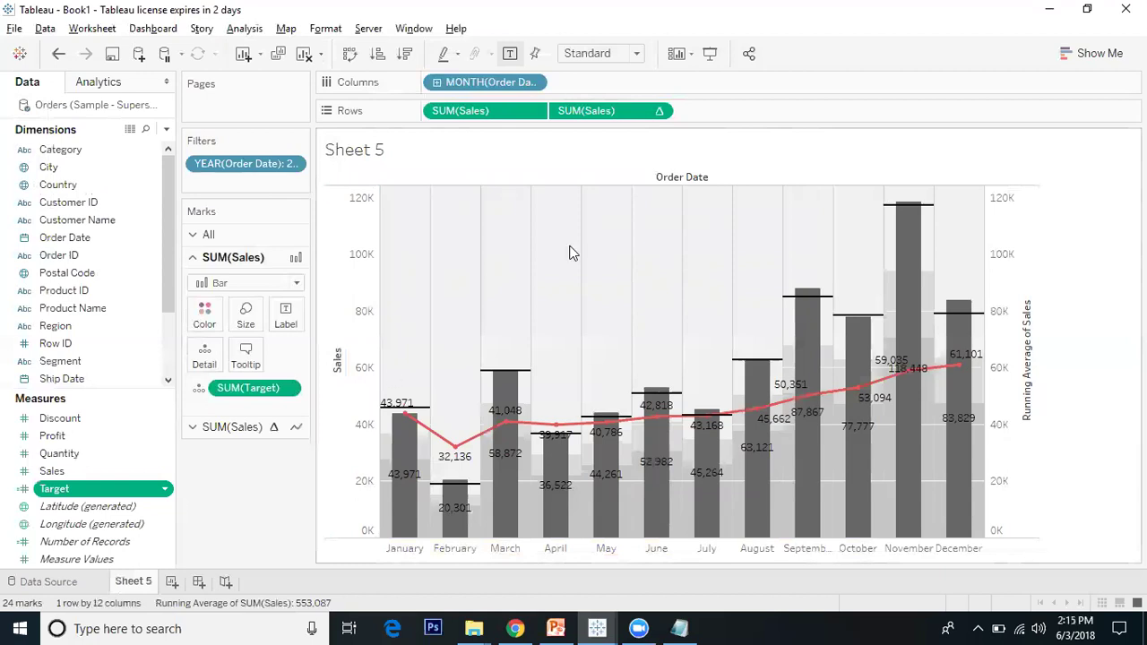
Review the finished Sheet 5 combo chart, its red running average ending at 61,101
{"action": "mouse_move", "coordinate": [414, 473]}
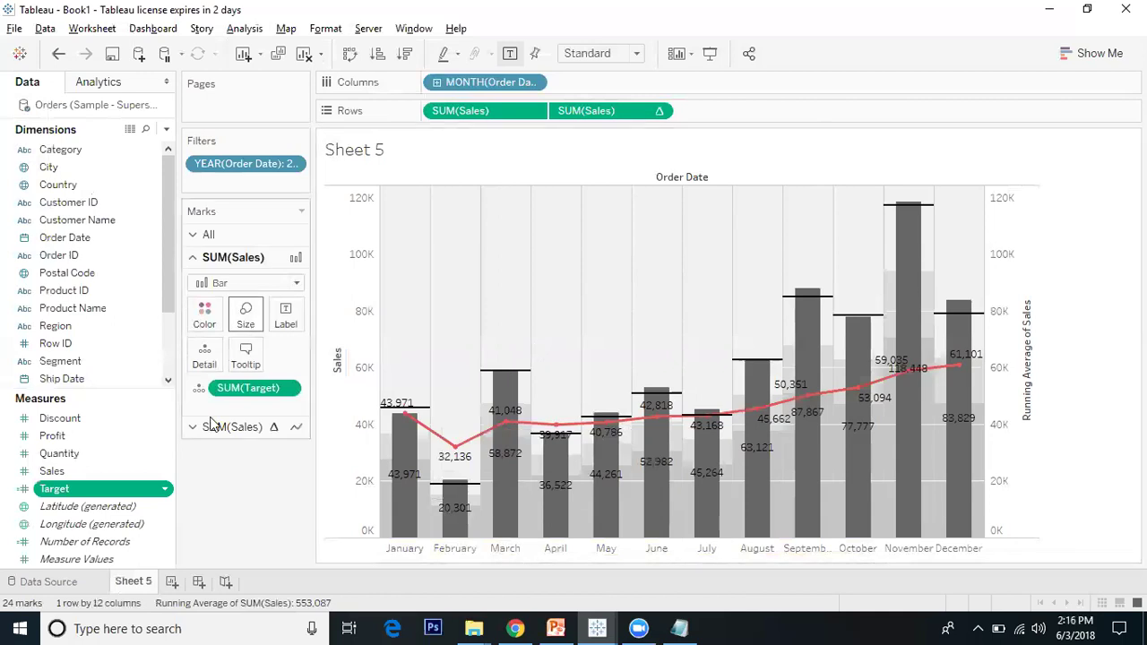
Duplicate Sheet 5 into Sheet 6 and remove the running-average measure from it
{"action": "right_click", "coordinate": [138, 581]}
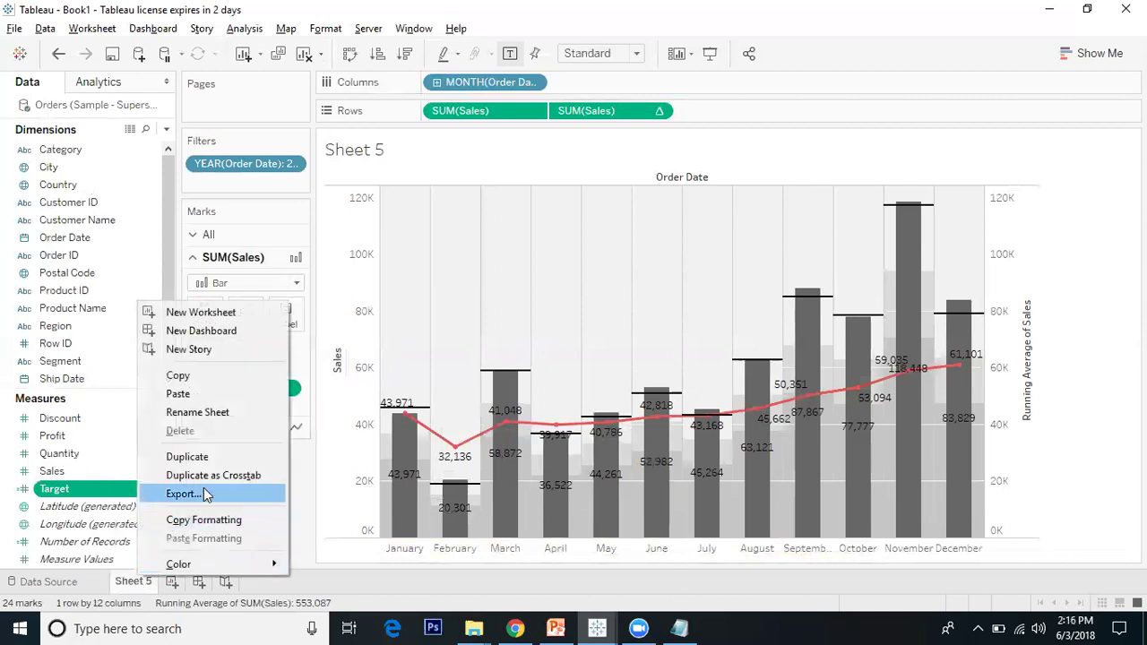
{"action": "left_click", "coordinate": [204, 458]}
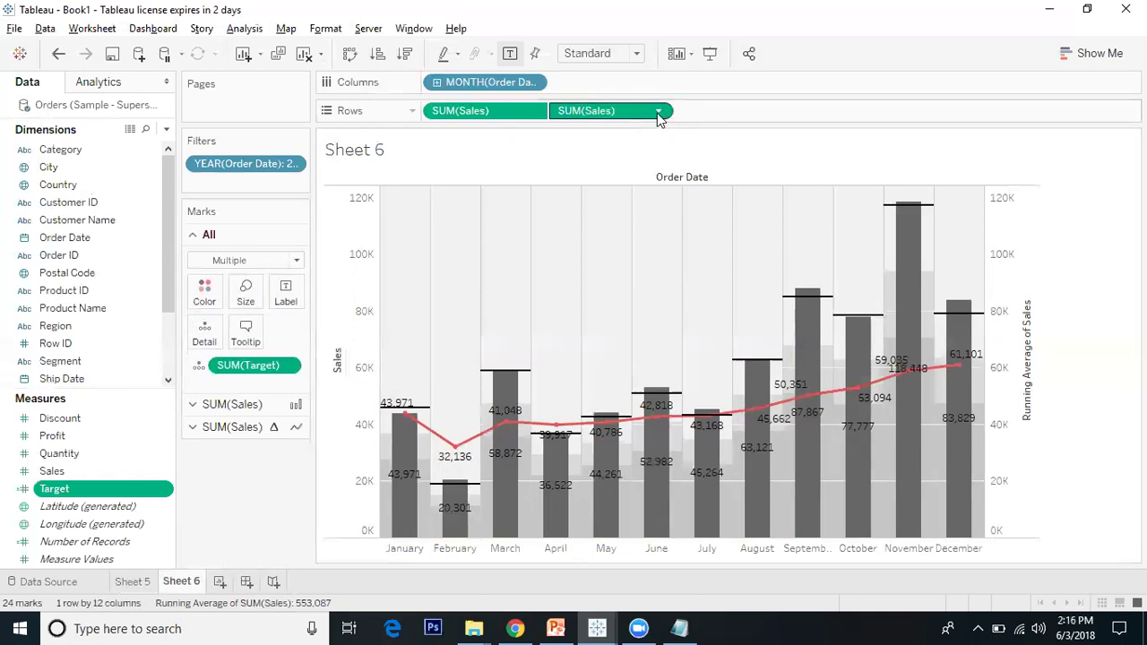
{"action": "left_click", "coordinate": [659, 111]}
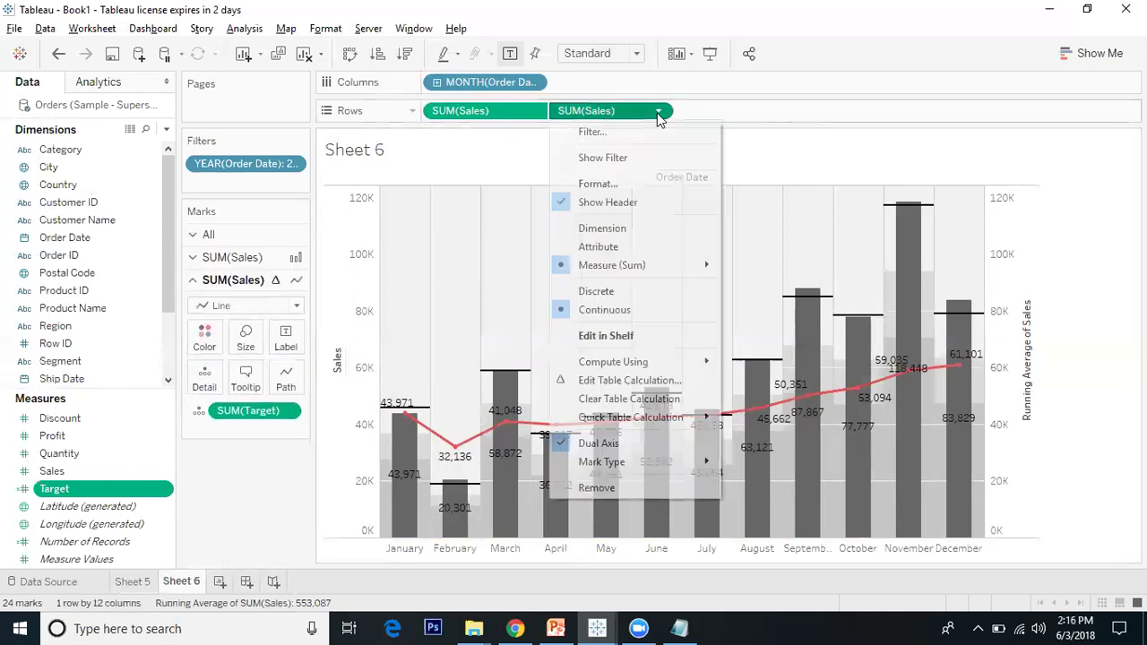
{"action": "left_click", "coordinate": [601, 488]}
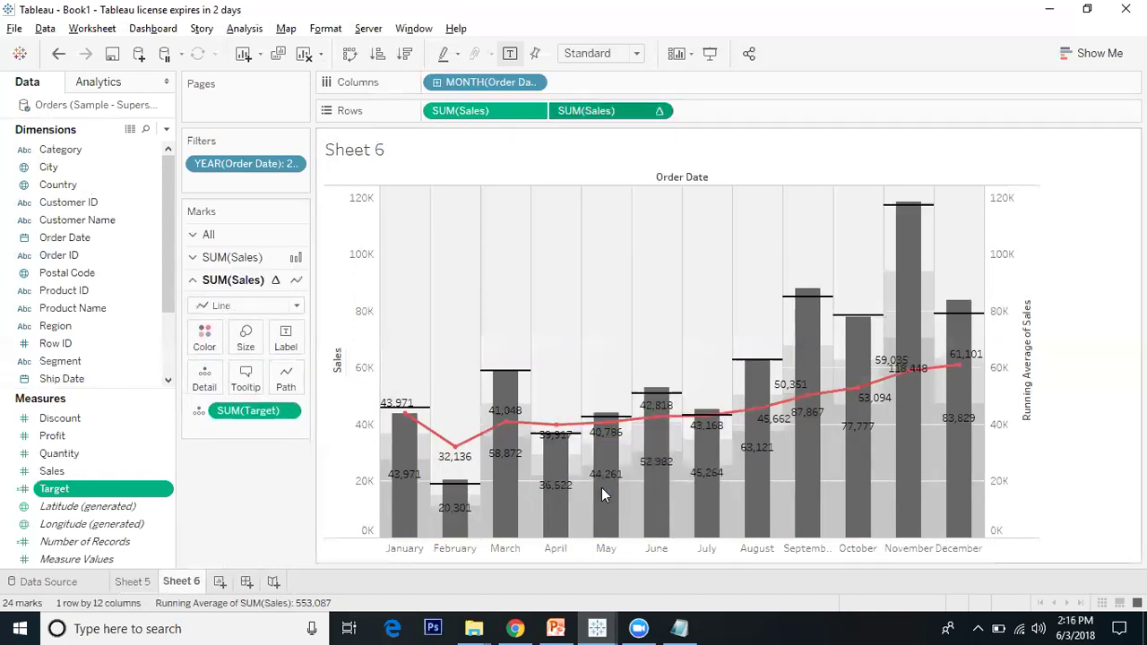
Create a calculated field 'Running Avg Sales' from Sales with formula RUNNING_AVG([Sales])
{"action": "left_click", "coordinate": [86, 471]}
{"action": "right_click", "coordinate": [86, 470]}
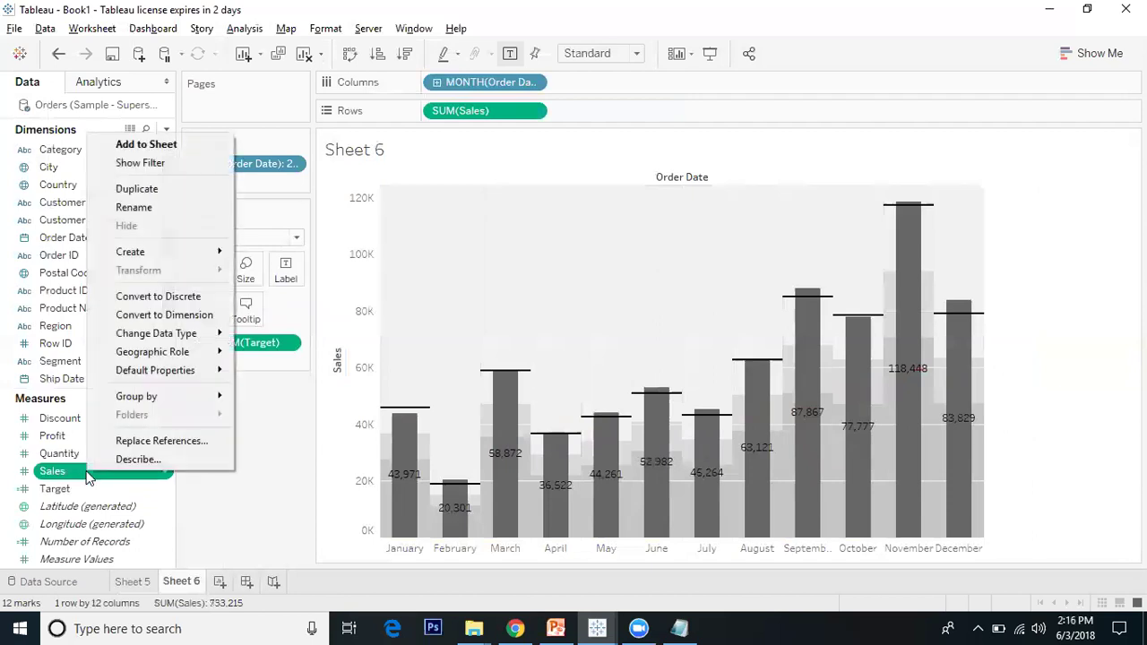
{"action": "mouse_move", "coordinate": [151, 254]}
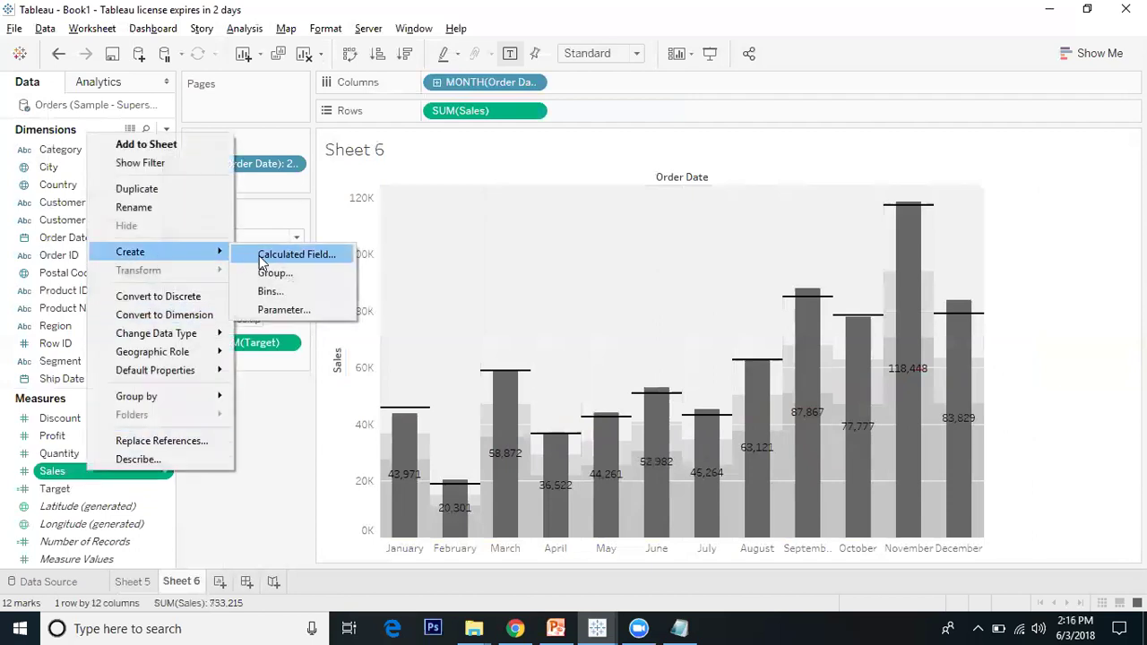
{"action": "left_click", "coordinate": [259, 255]}
{"action": "type", "text": "Run"}
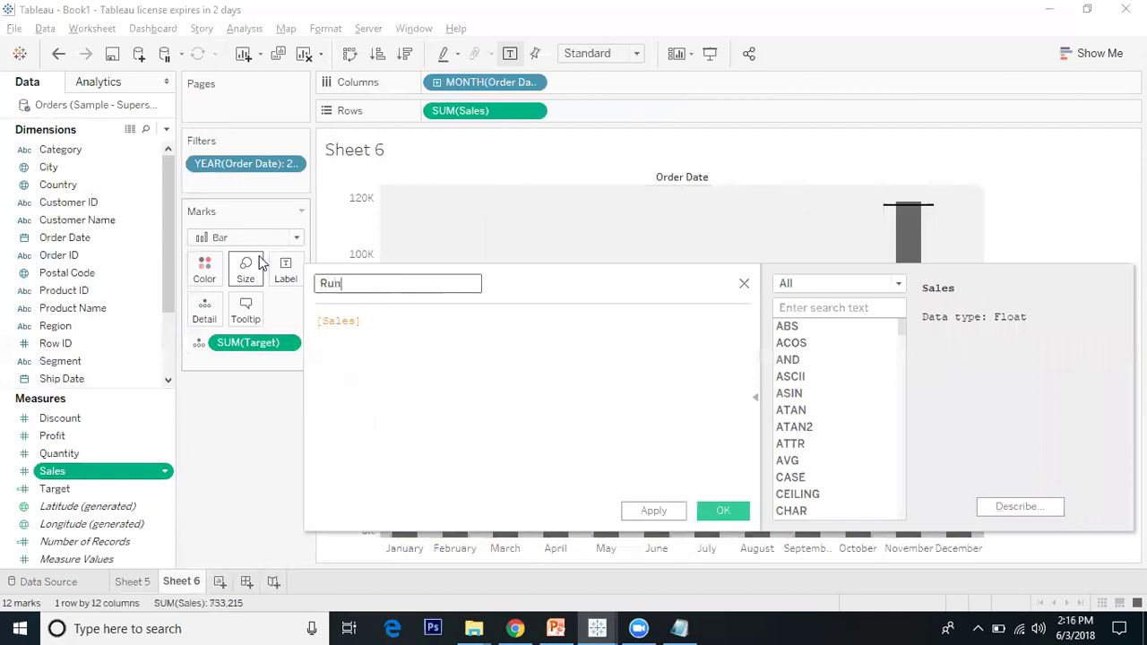
{"action": "type", "text": "ning Avg Sales"}
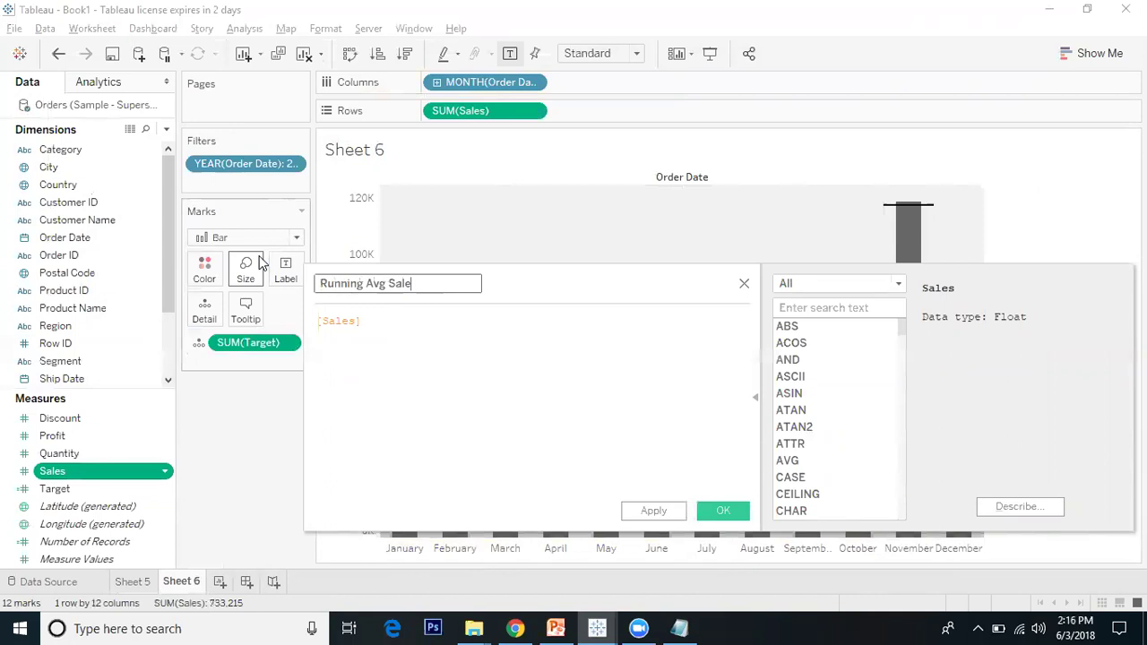
{"action": "left_click", "coordinate": [367, 331]}
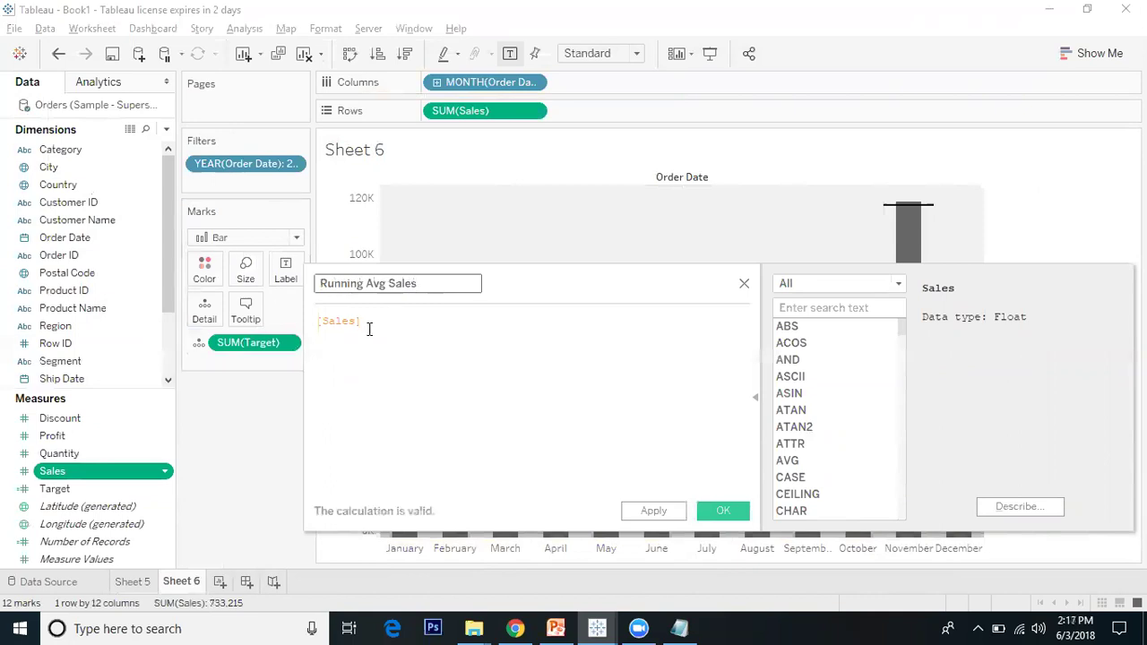
{"action": "key", "text": "BackSpace"}
{"action": "key", "text": "BackSpace"}
{"action": "key", "text": "BackSpace"}
{"action": "key", "text": "BackSpace"}
{"action": "key", "text": "BackSpace"}
{"action": "key", "text": "BackSpace"}
{"action": "key", "text": "BackSpace"}
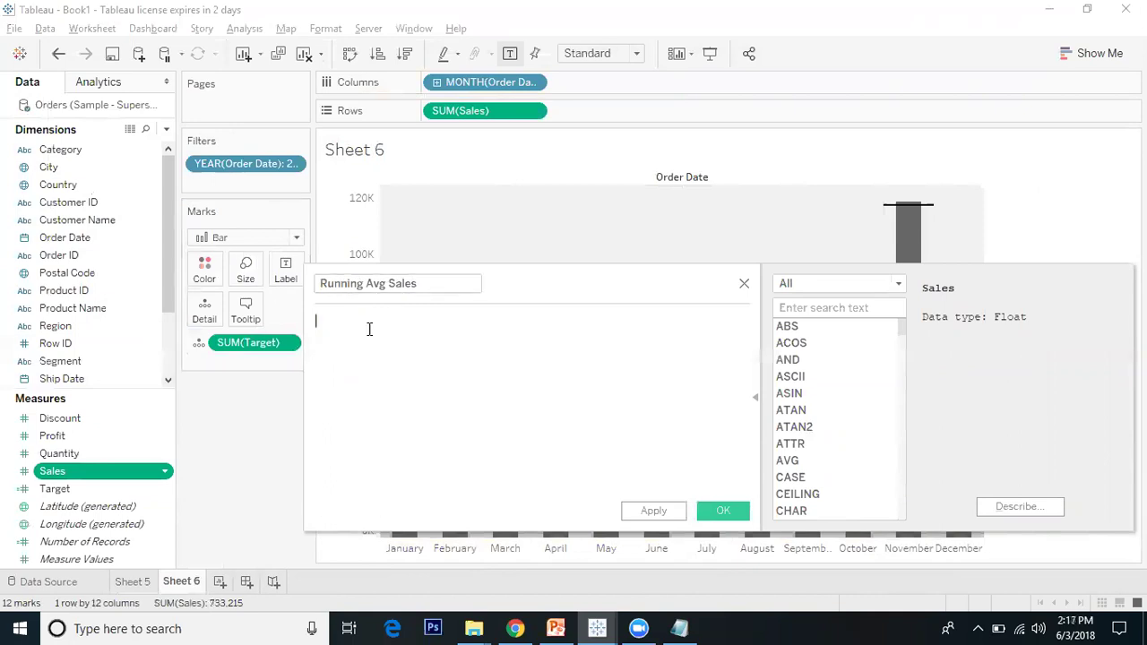
{"action": "type", "text": "Ru"}
{"action": "double_click", "coordinate": [370, 336]}
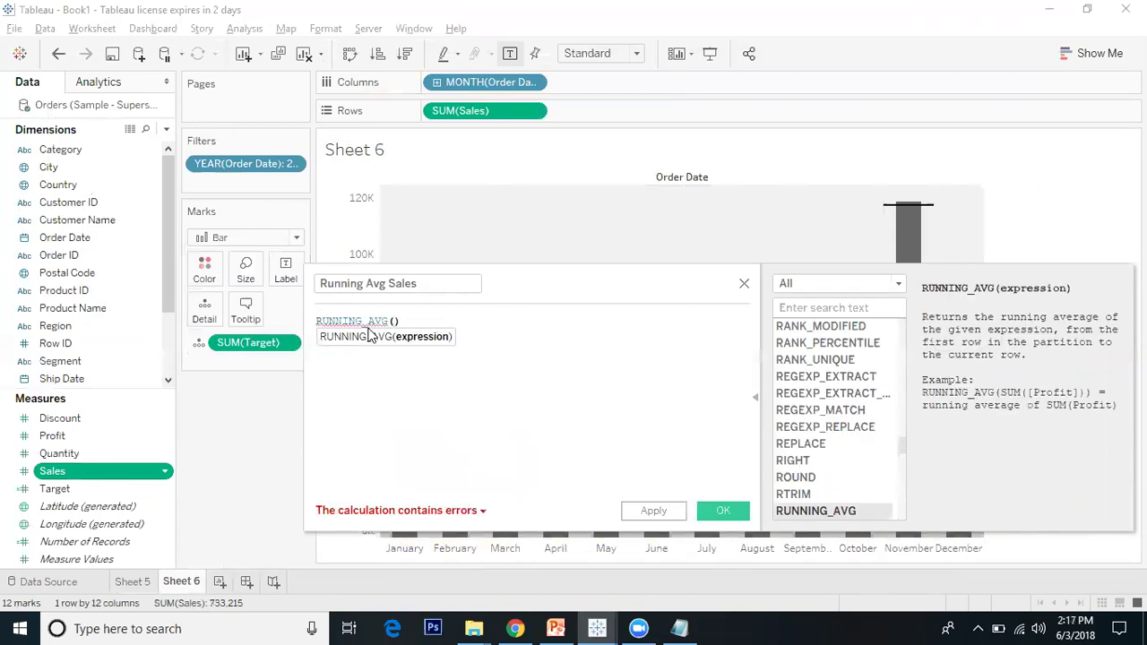
{"action": "type", "text": "Sa"}
{"action": "key", "text": "Return"}
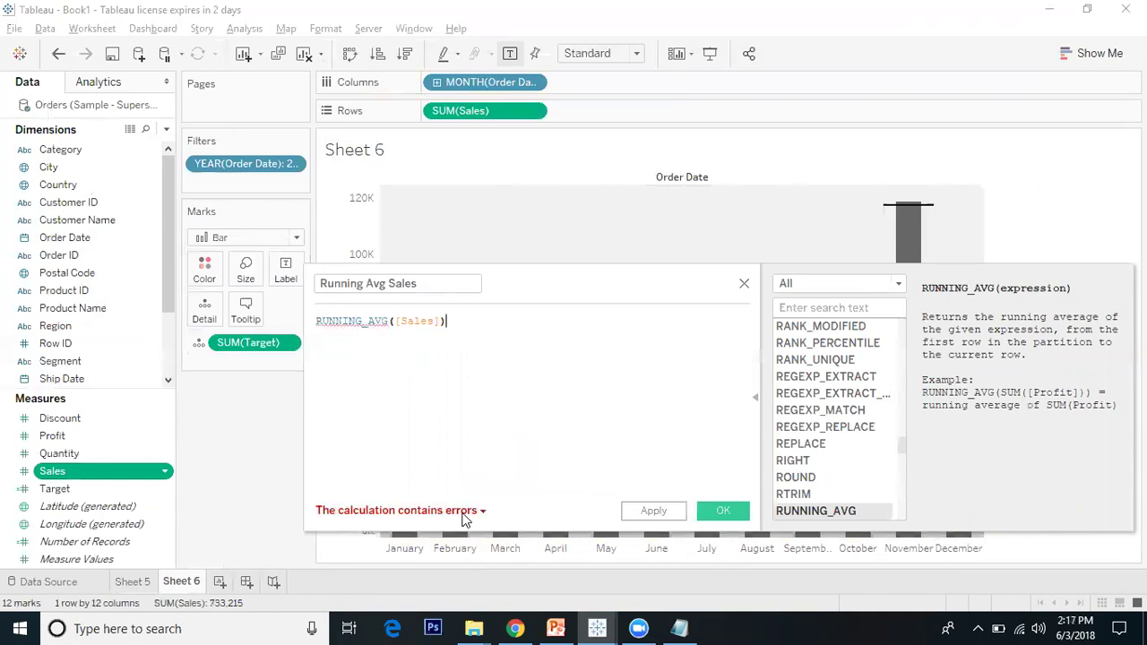
Fix the formula to RUNNING_AVG(SUM([Sales])) so the calculation validates
{"action": "left_click", "coordinate": [482, 512]}
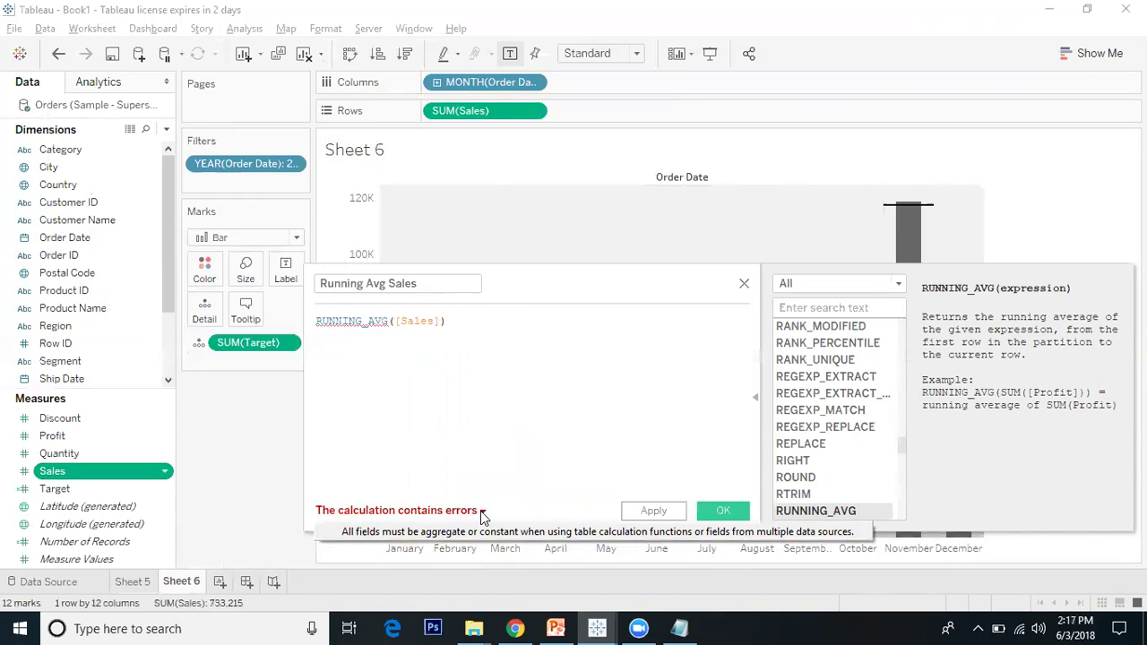
{"action": "left_click", "coordinate": [397, 323]}
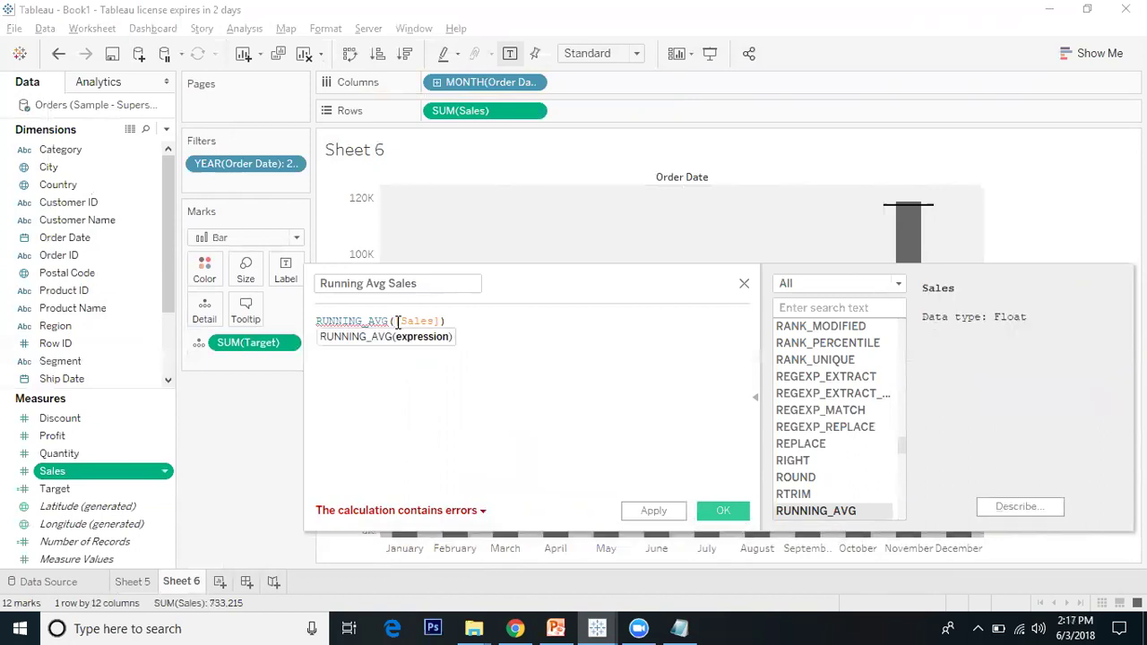
{"action": "type", "text": "Su"}
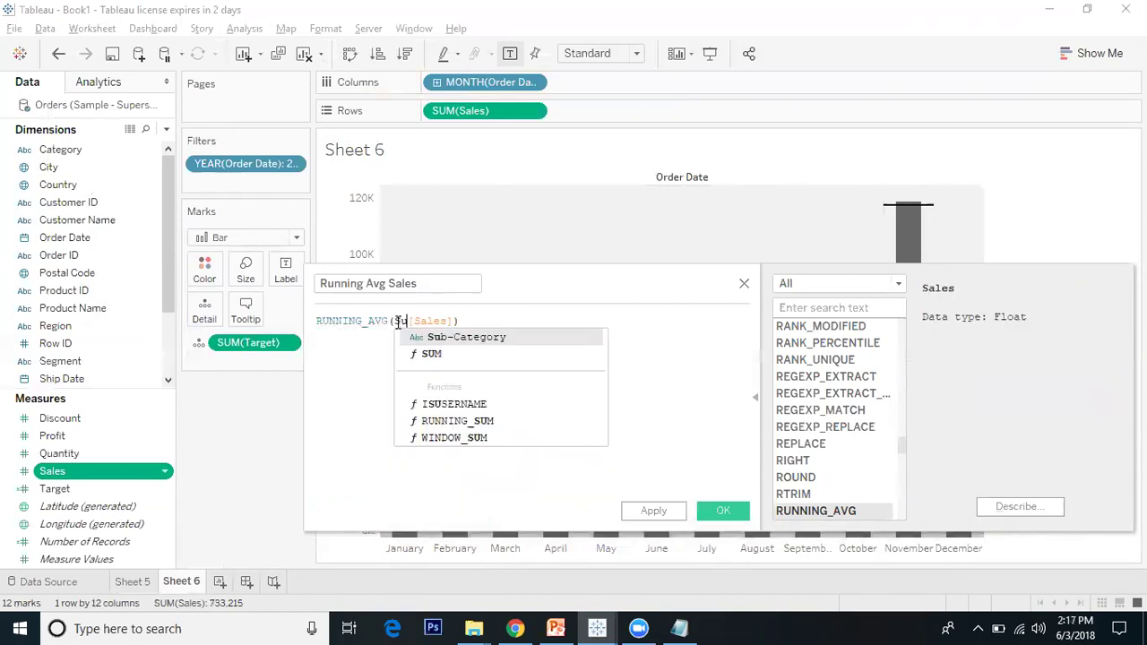
{"action": "type", "text": "m"}
{"action": "key", "text": "Return"}
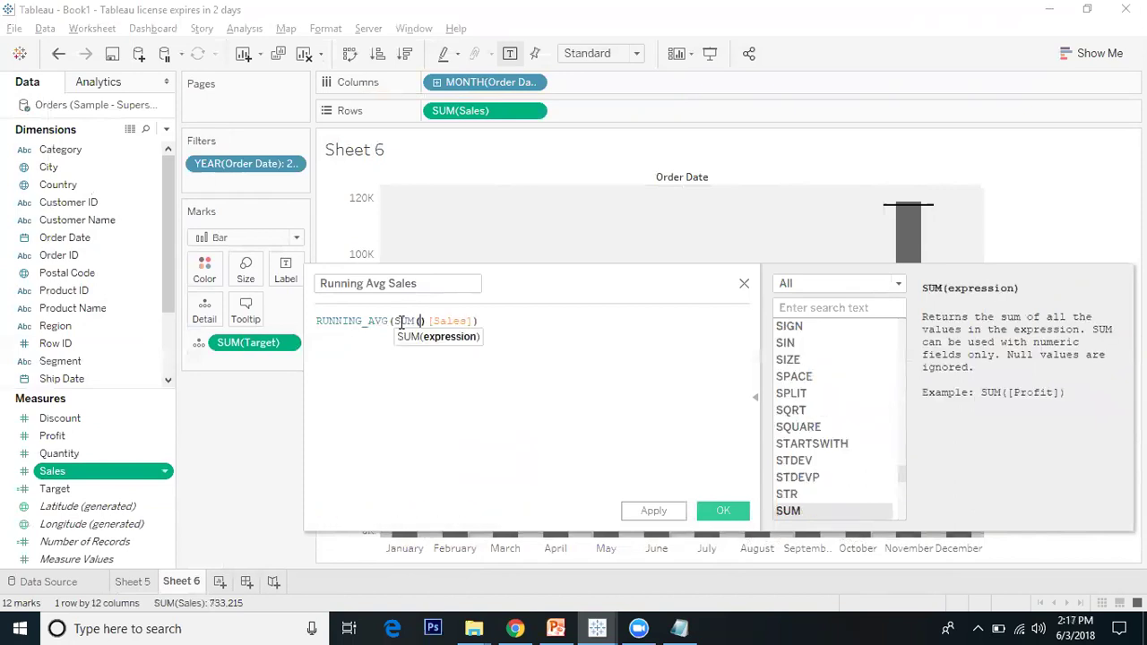
{"action": "left_click", "coordinate": [423, 320]}
{"action": "key", "text": "BackSpace"}
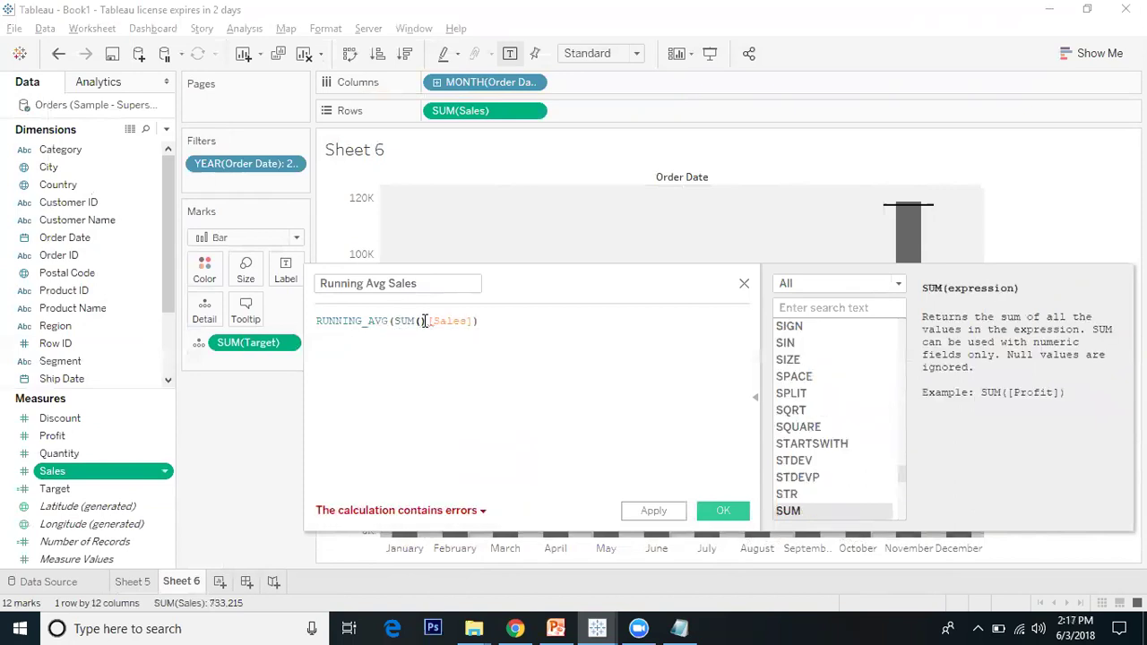
{"action": "type", "text": ")"}
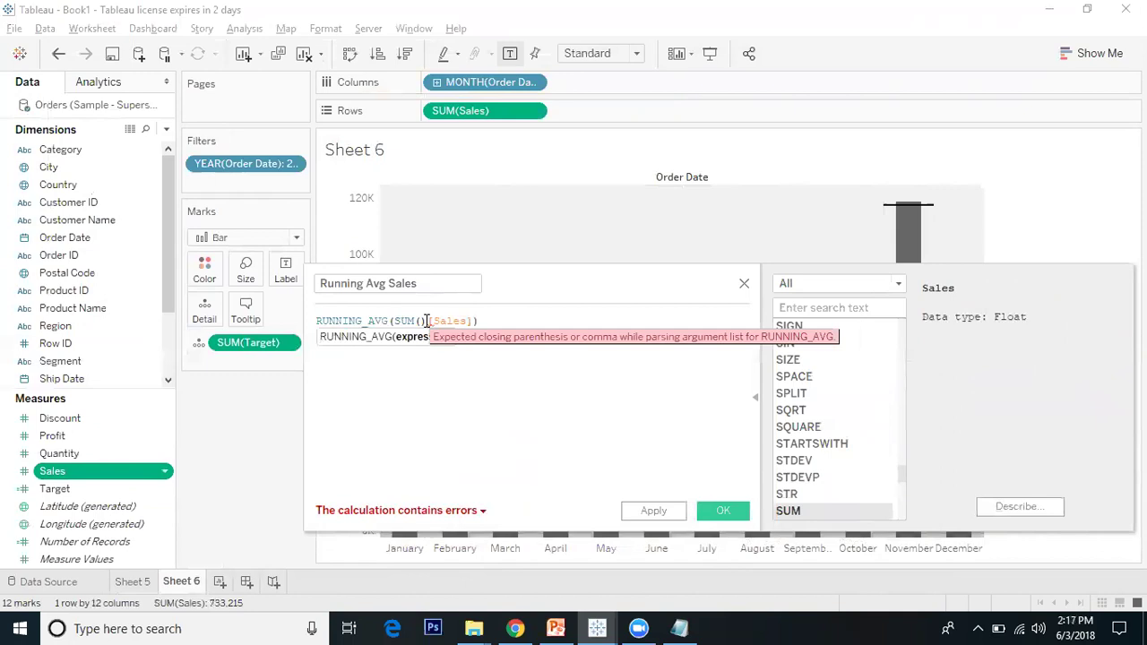
{"action": "key", "text": "BackSpace"}
{"action": "left_click", "coordinate": [496, 322]}
{"action": "type", "text": ")"}
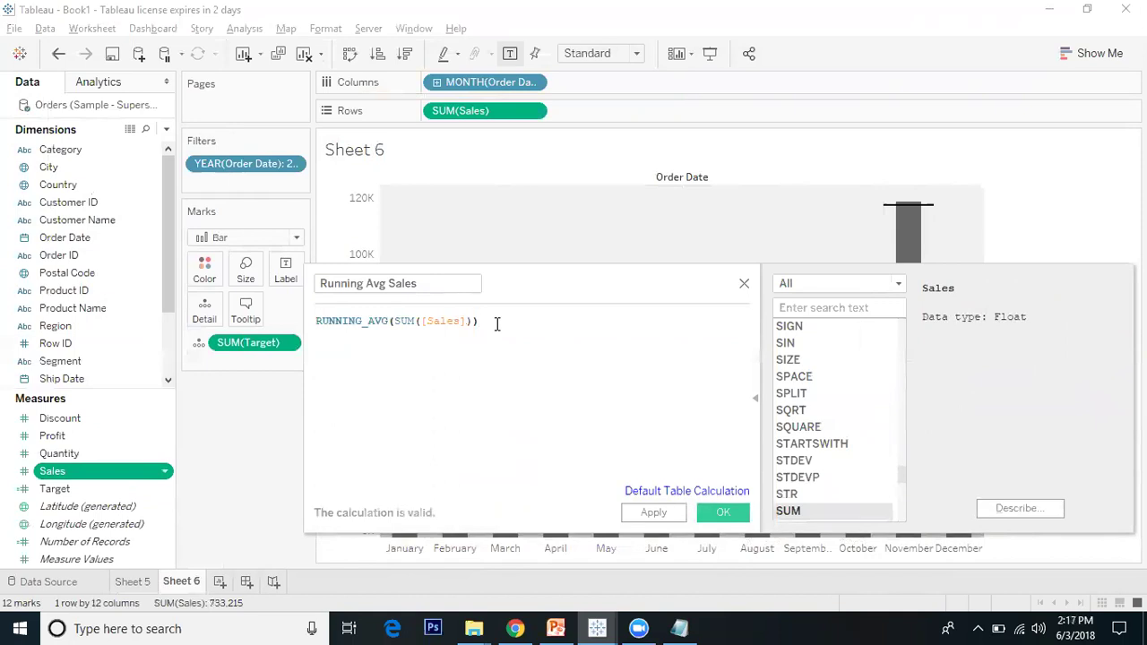
Save the calculation and add Running Avg Sales to Rows as a dual axis
{"action": "left_click", "coordinate": [722, 518]}
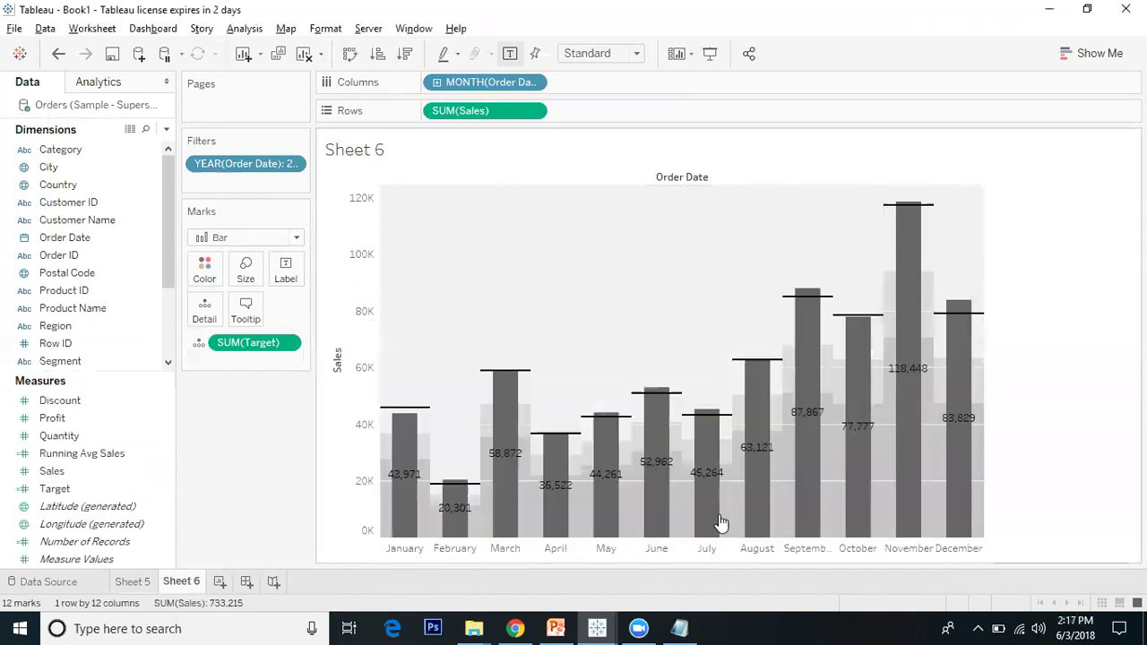
{"action": "left_click", "coordinate": [87, 455]}
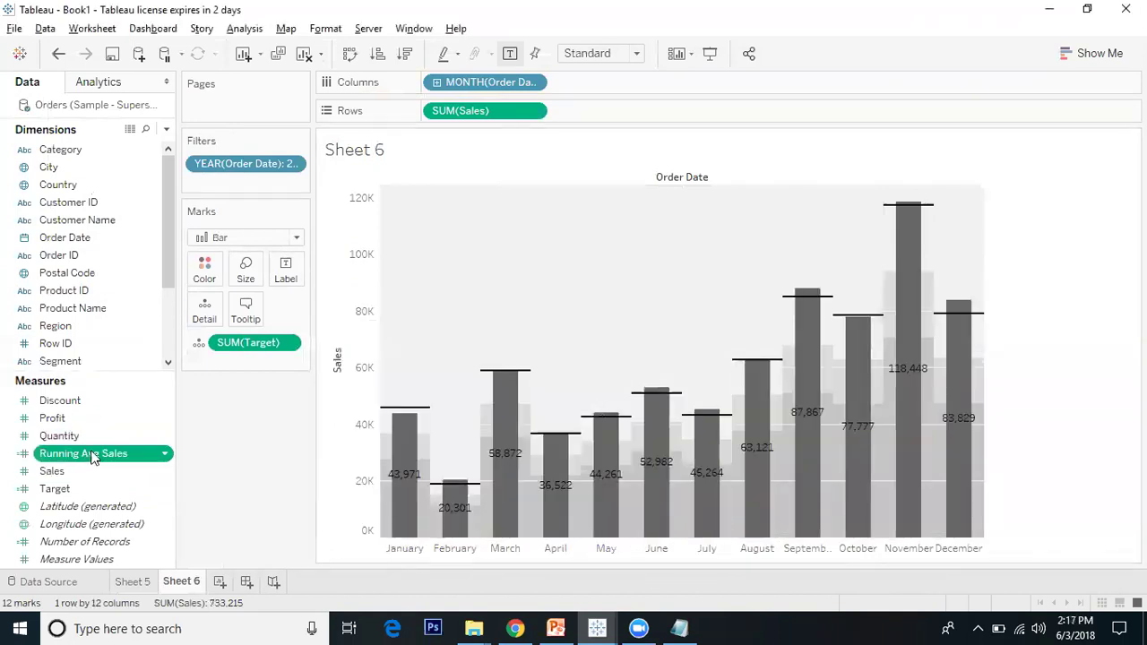
{"action": "left_click_drag", "start_coordinate": [87, 455], "coordinate": [606, 112]}
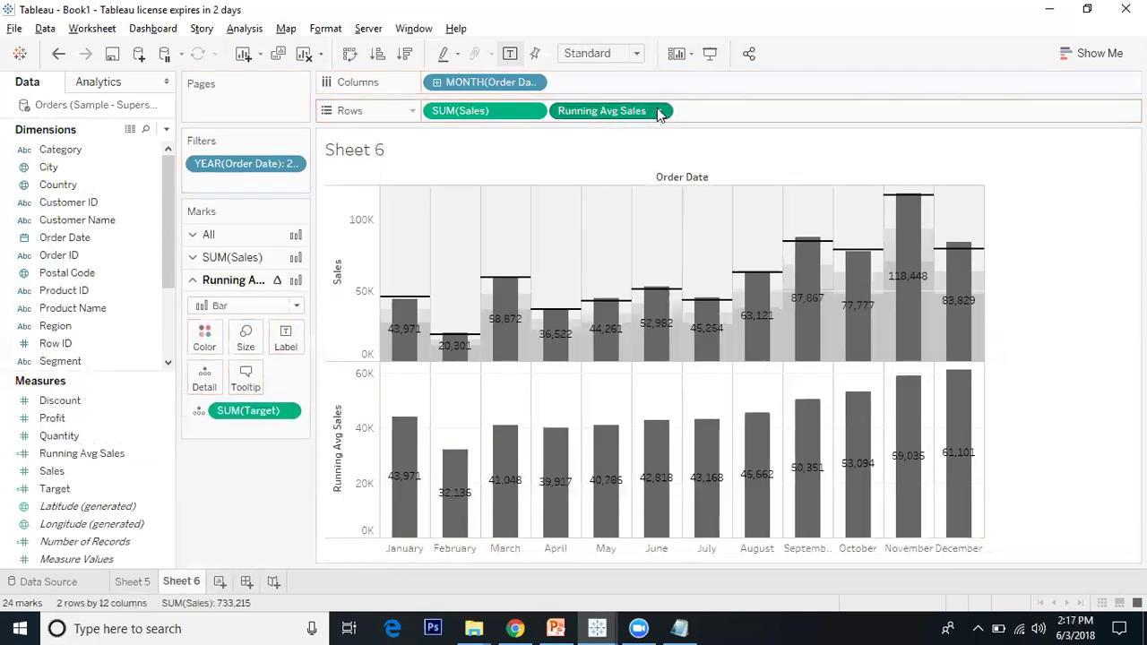
{"action": "left_click", "coordinate": [659, 111]}
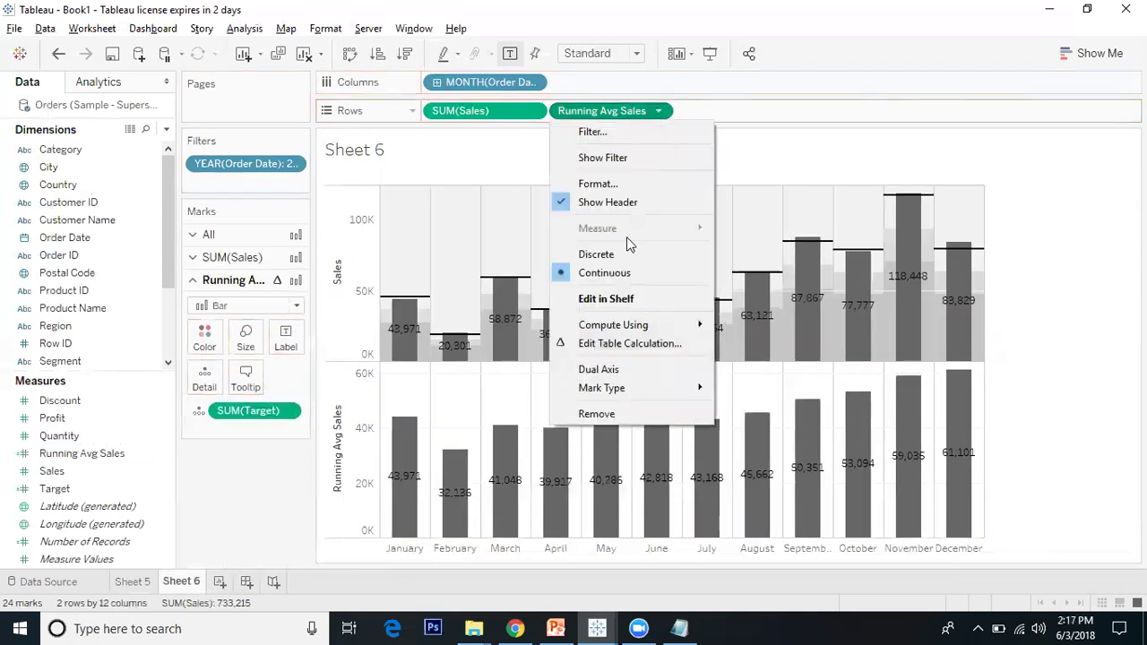
{"action": "left_click", "coordinate": [618, 363]}
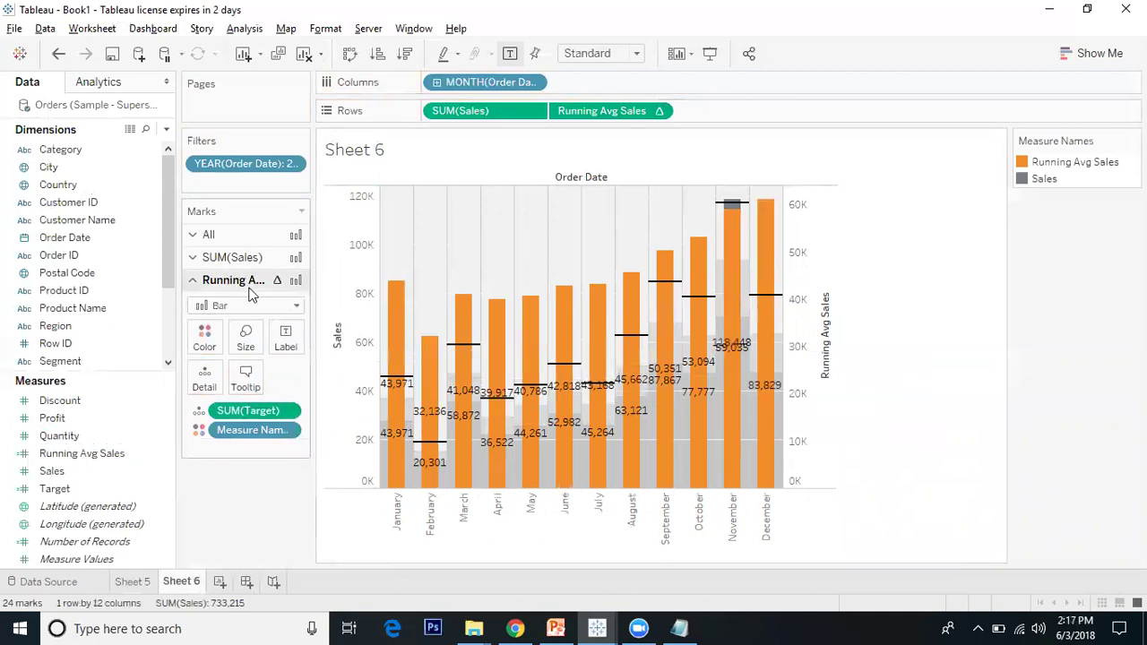
Draw Running Avg Sales as a line and synchronize its axis with Sales
{"action": "left_click", "coordinate": [252, 305]}
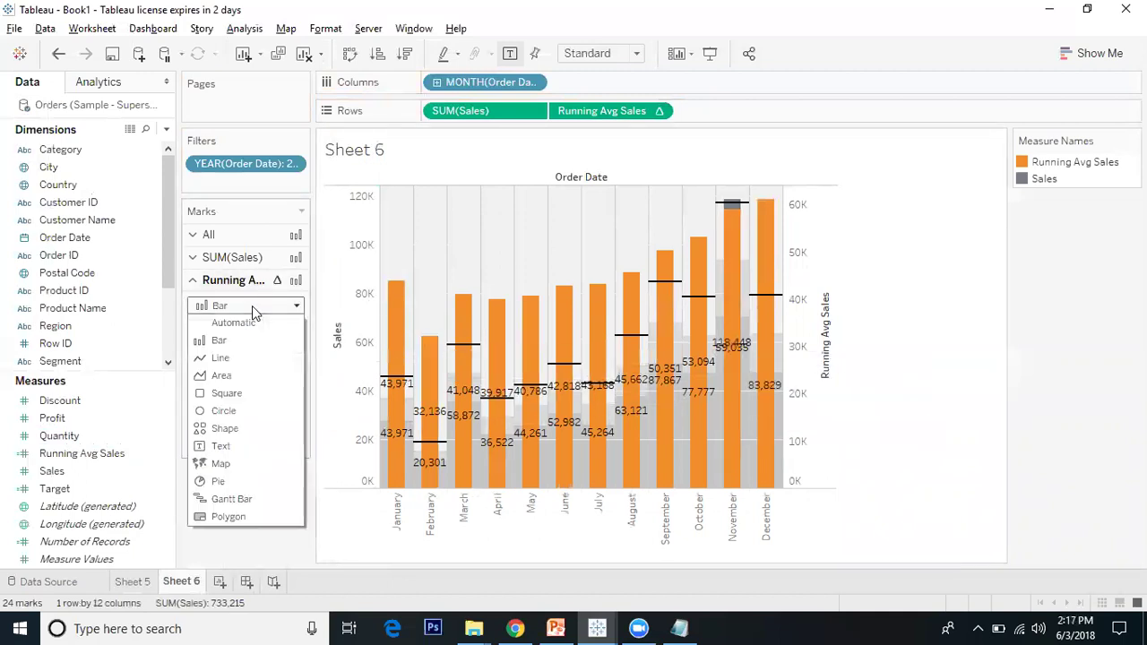
{"action": "left_click", "coordinate": [252, 358]}
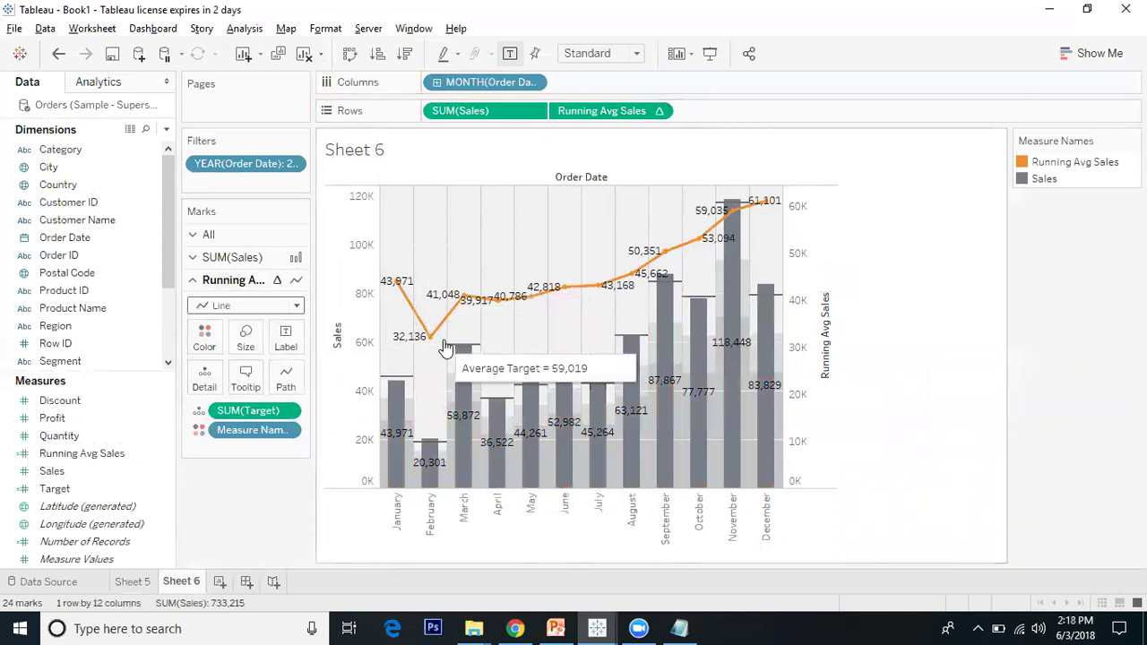
{"action": "left_click", "coordinate": [801, 221]}
{"action": "right_click", "coordinate": [801, 219]}
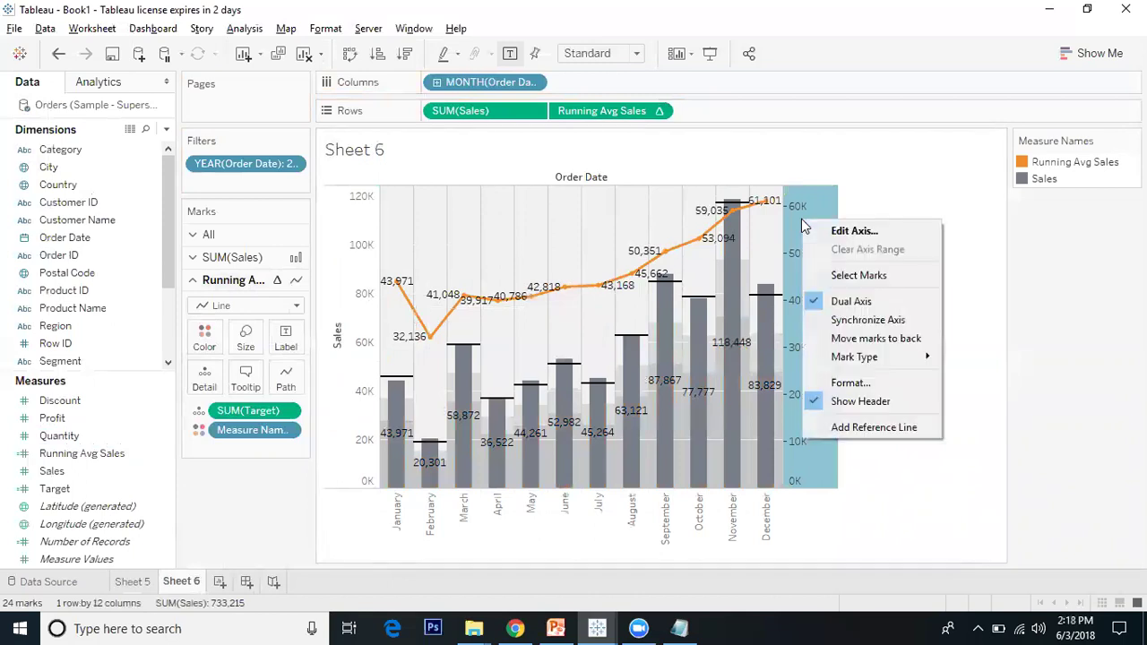
{"action": "left_click", "coordinate": [828, 327]}
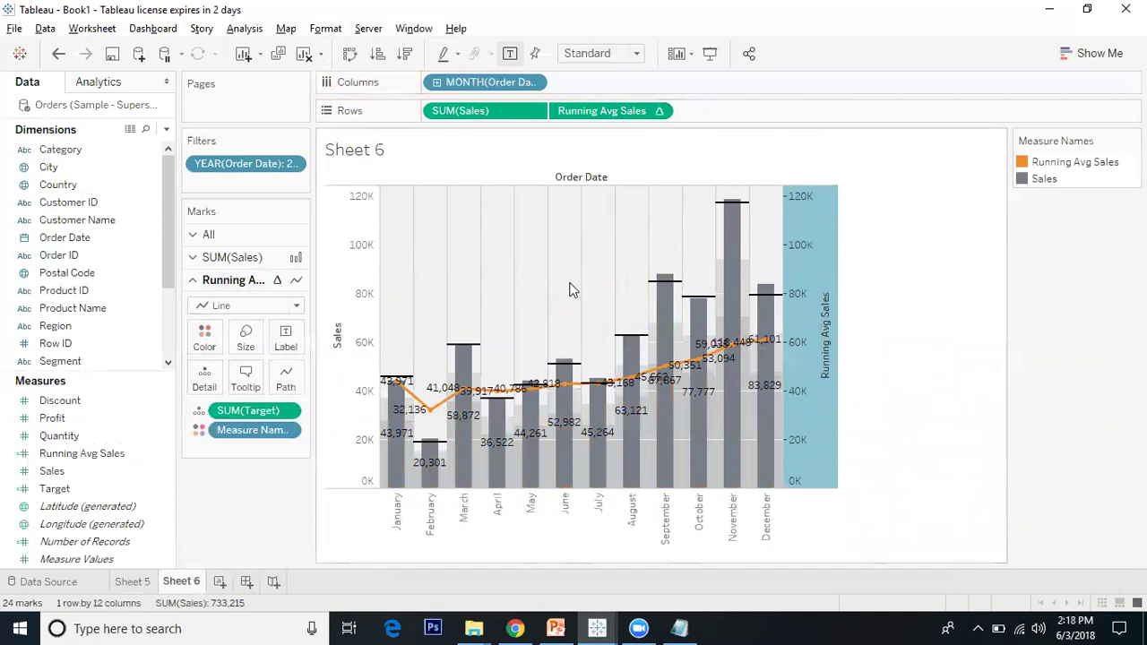
Recolour Running Avg Sales red in the Measure Names colour editor
{"action": "left_click", "coordinate": [218, 333]}
{"action": "left_click", "coordinate": [215, 391]}
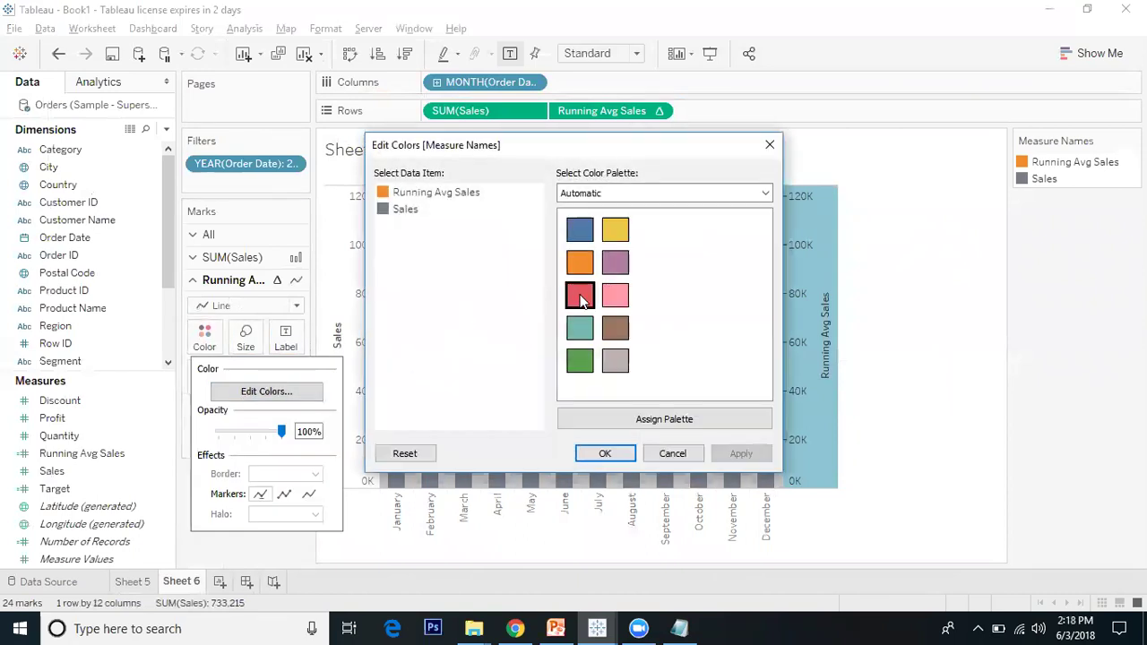
{"action": "left_click", "coordinate": [394, 193]}
{"action": "left_click", "coordinate": [394, 193]}
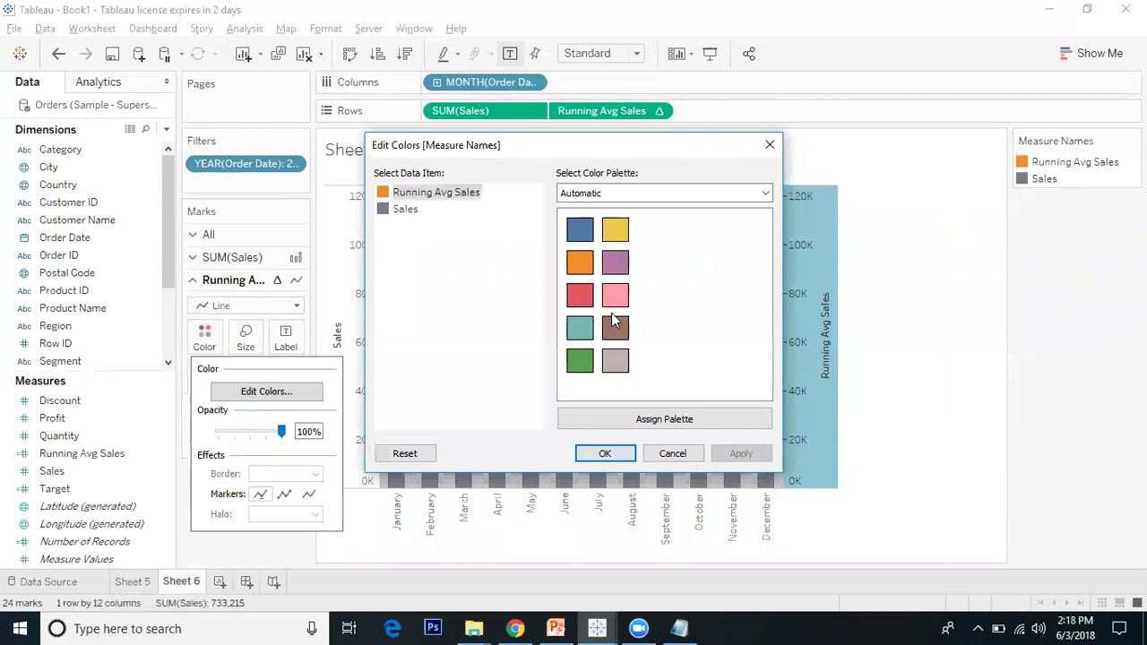
{"action": "left_click", "coordinate": [578, 295]}
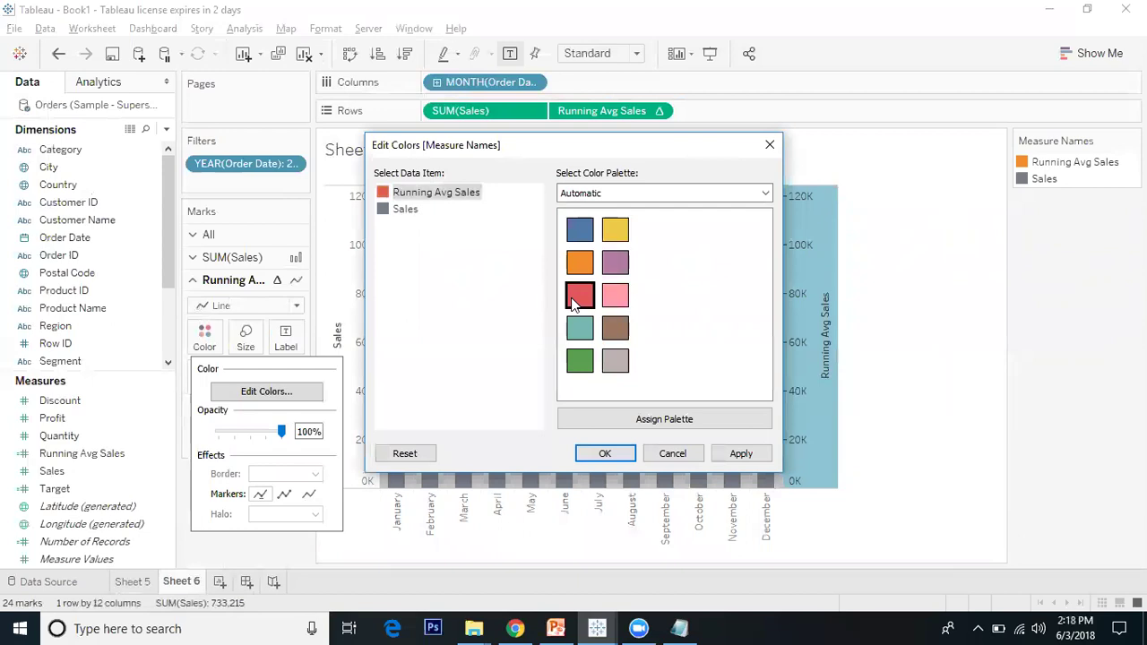
{"action": "left_click", "coordinate": [604, 454]}
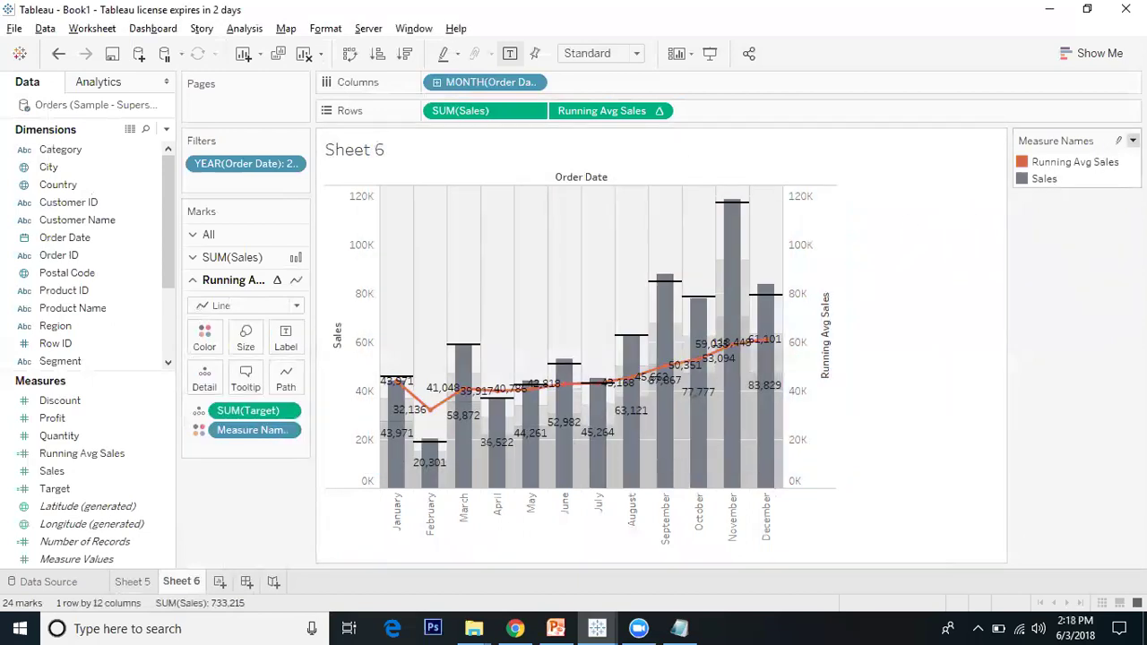
Hide the Measure Names legend card and compare Sheet 6 against Sheet 5
{"action": "left_click", "coordinate": [1133, 141]}
{"action": "left_click", "coordinate": [1080, 287]}
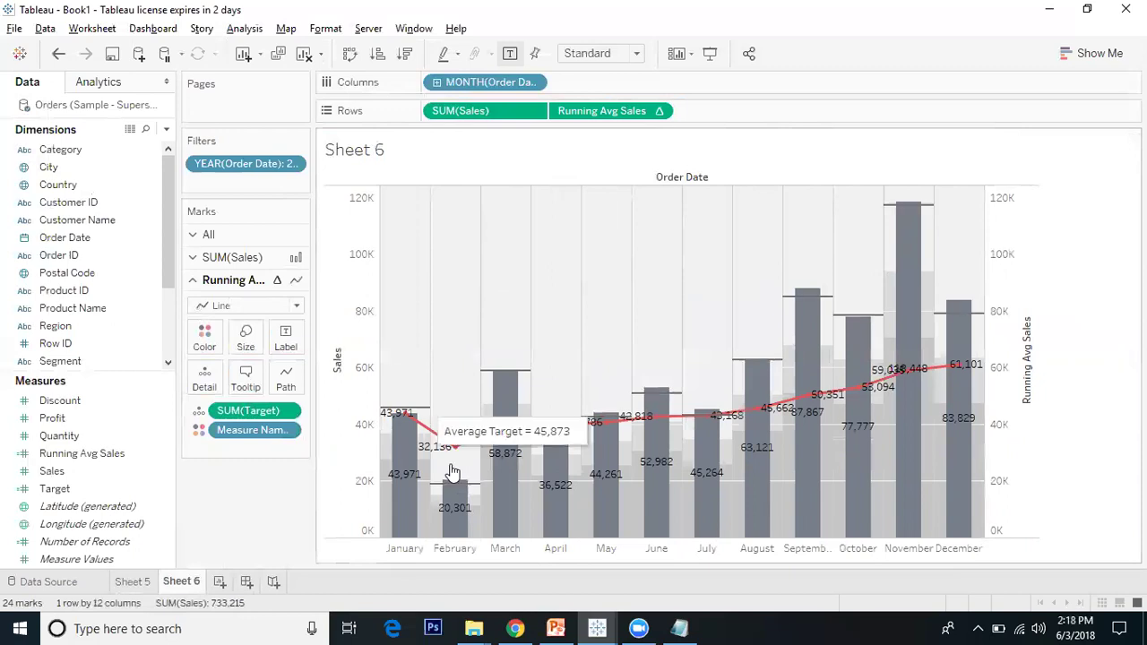
{"action": "left_click", "coordinate": [147, 584]}
{"action": "left_click", "coordinate": [180, 584]}
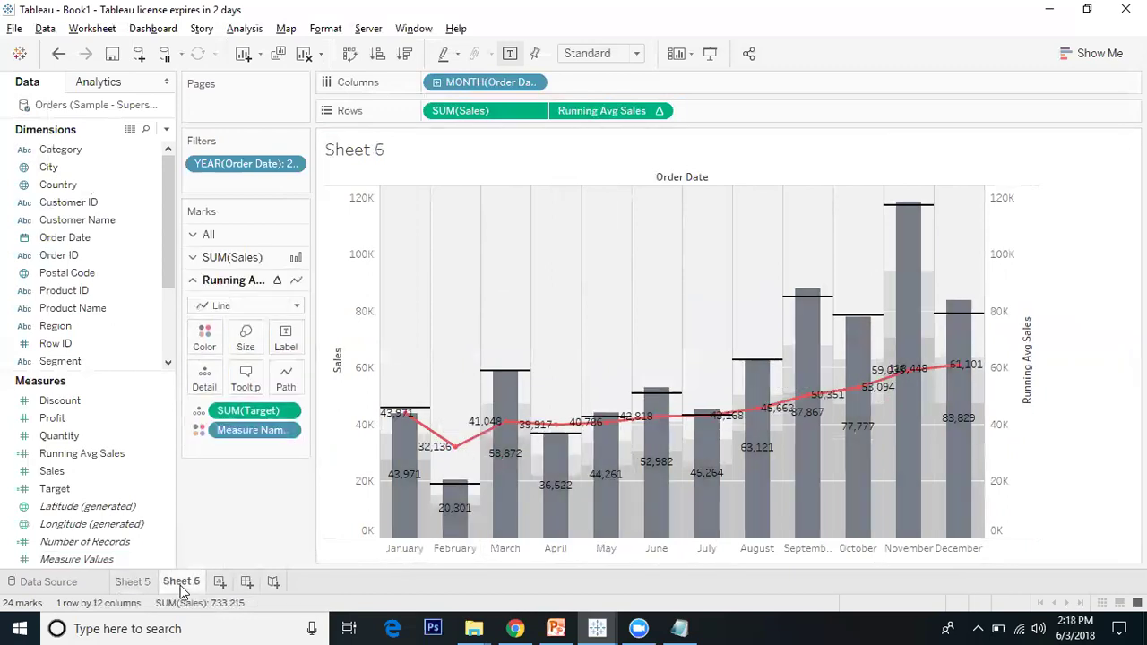
{"action": "left_click", "coordinate": [145, 586]}
{"action": "left_click", "coordinate": [185, 587]}
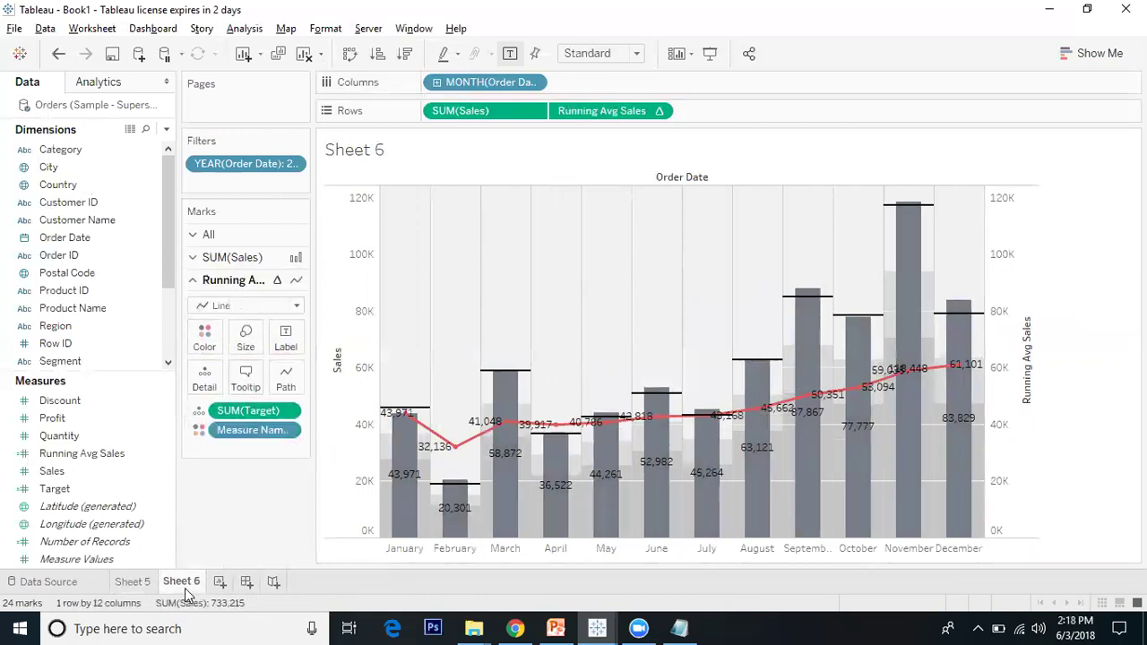